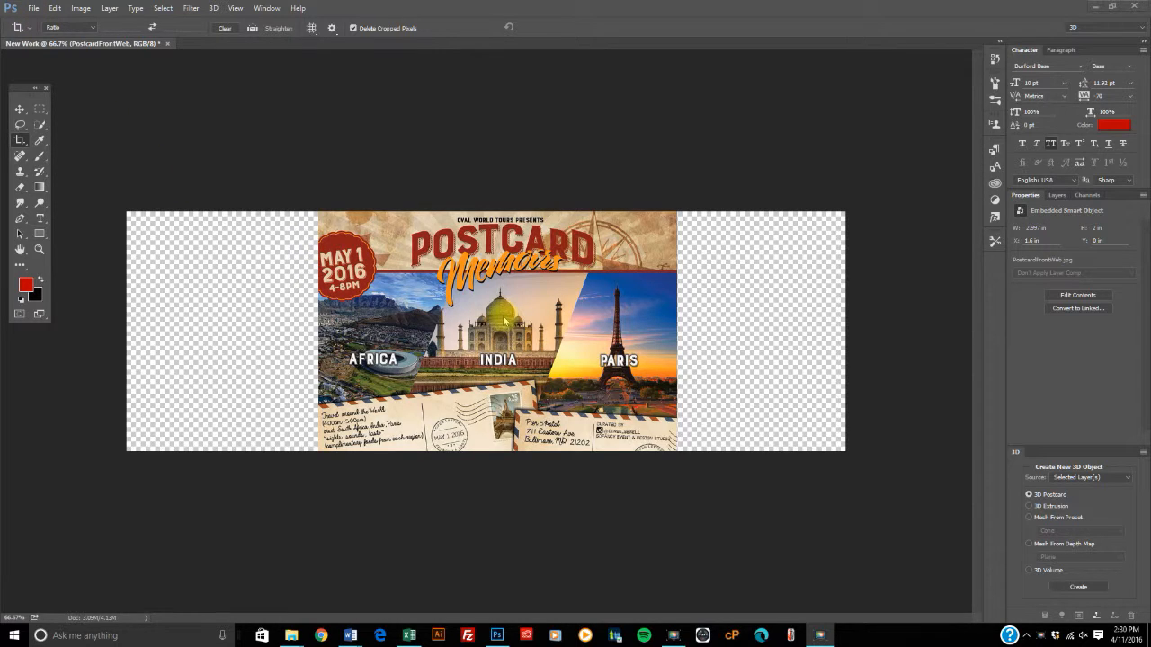
- Set the background color to bright green, hex 35f800
click(41, 281)
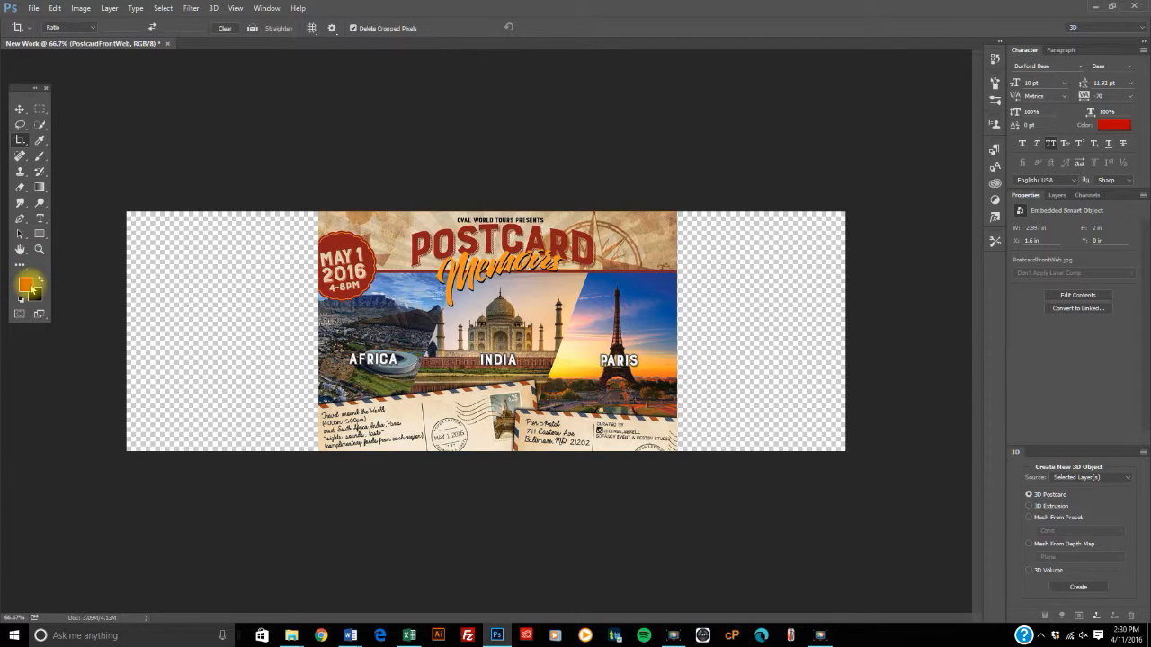
click(34, 294)
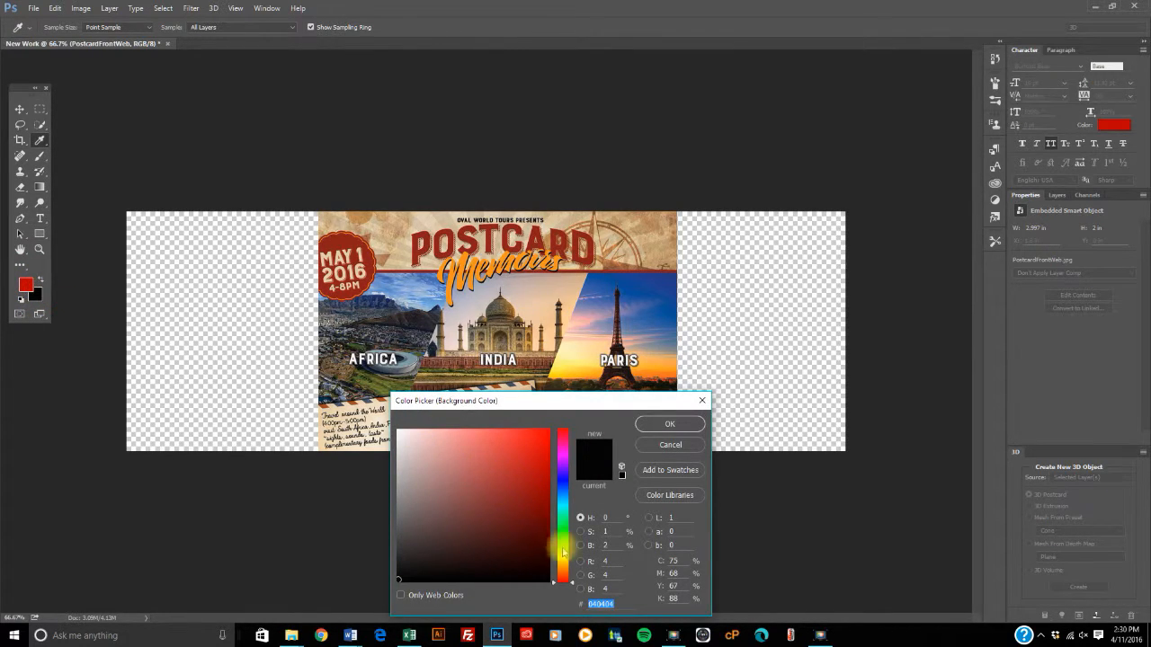
click(562, 536)
click(544, 438)
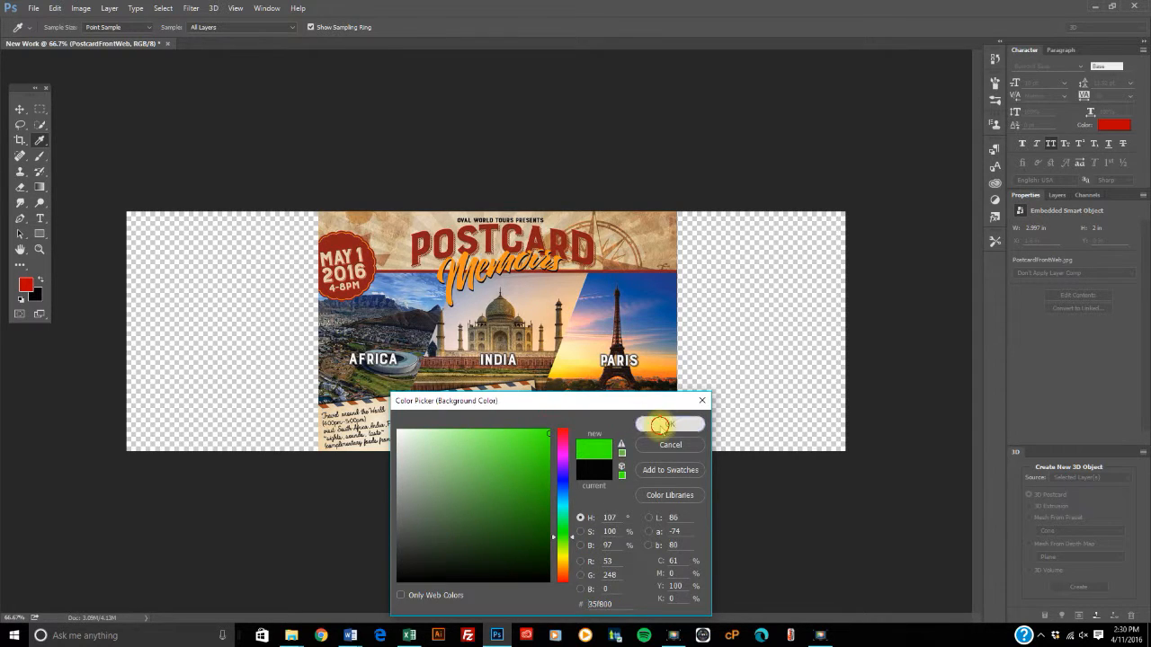
click(664, 426)
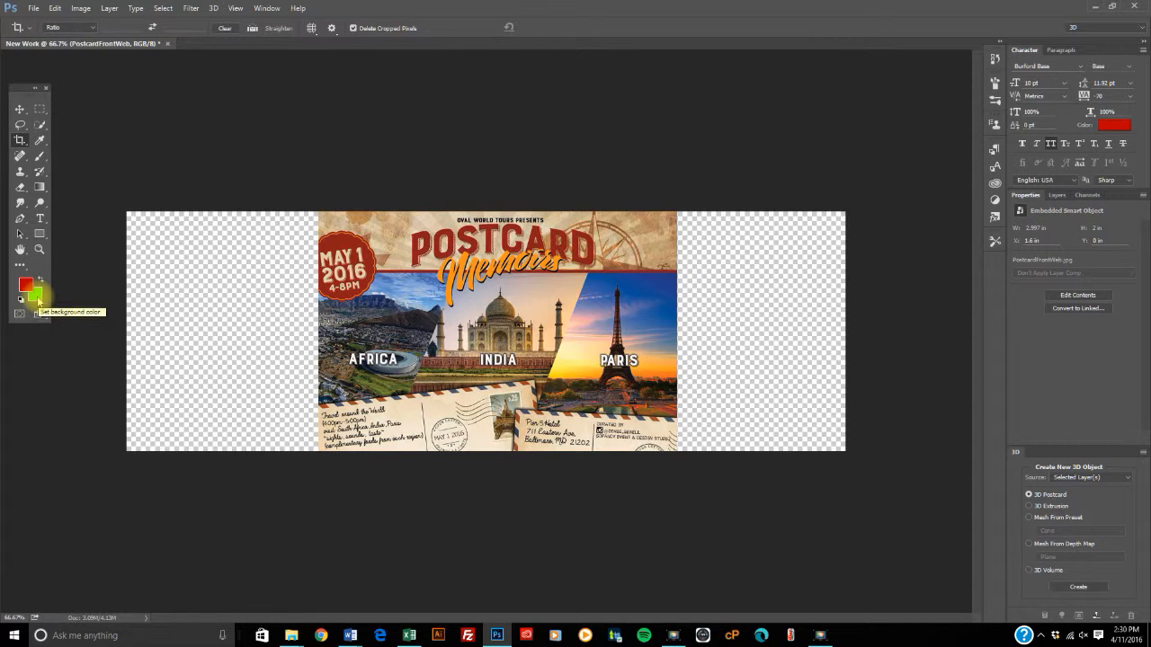
- Close New Work without saving and open the TV-stand photo whose file name starts with 1507080 from the Seagate Expansion Drive (H:)
click(166, 43)
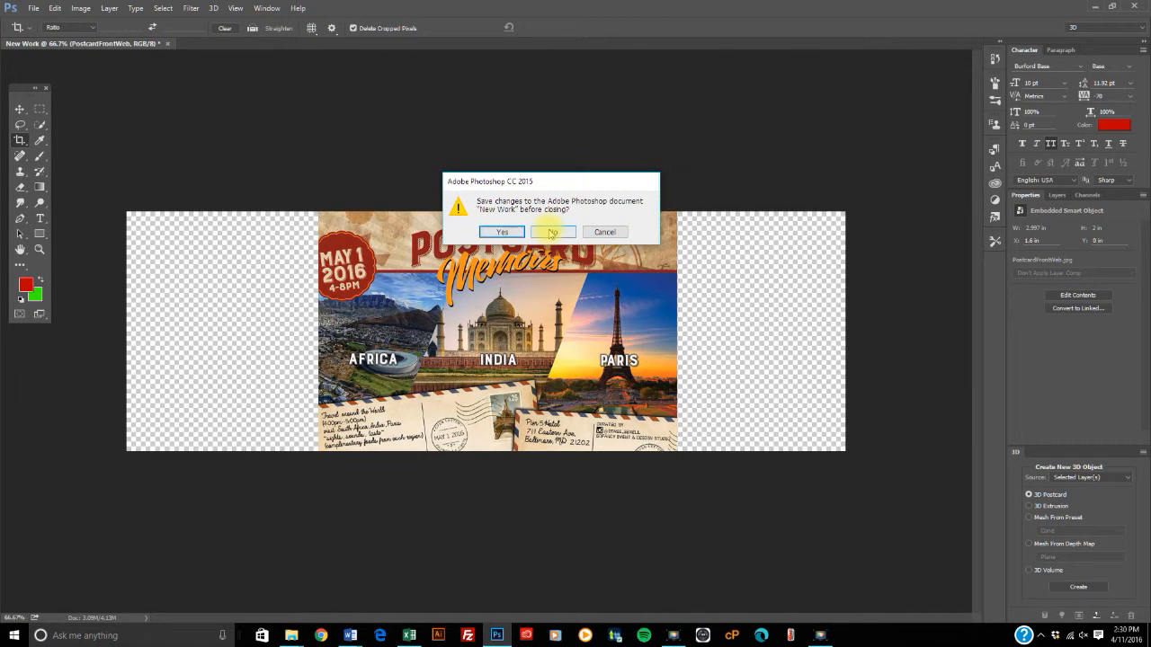
click(551, 232)
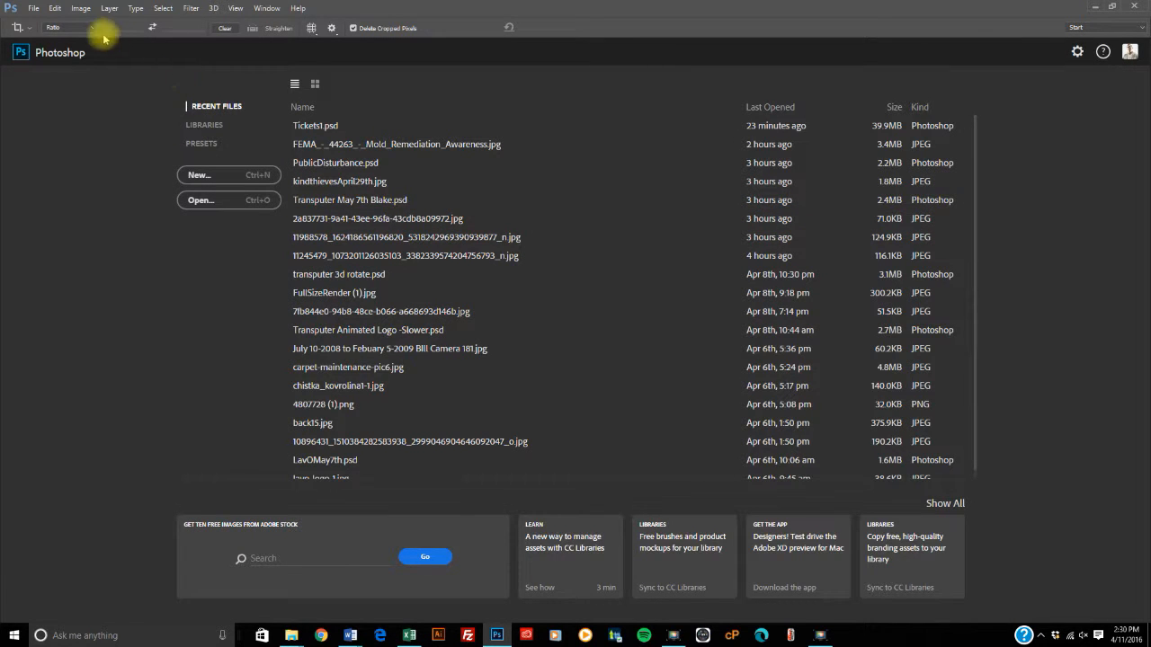
click(33, 8)
click(36, 28)
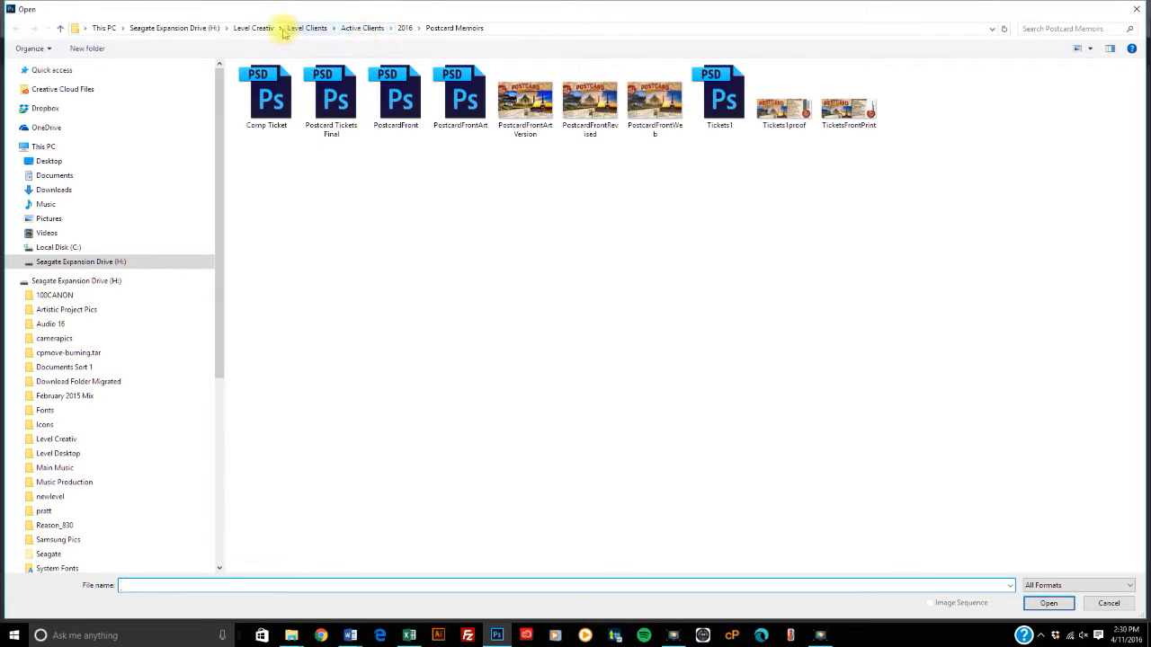
click(191, 28)
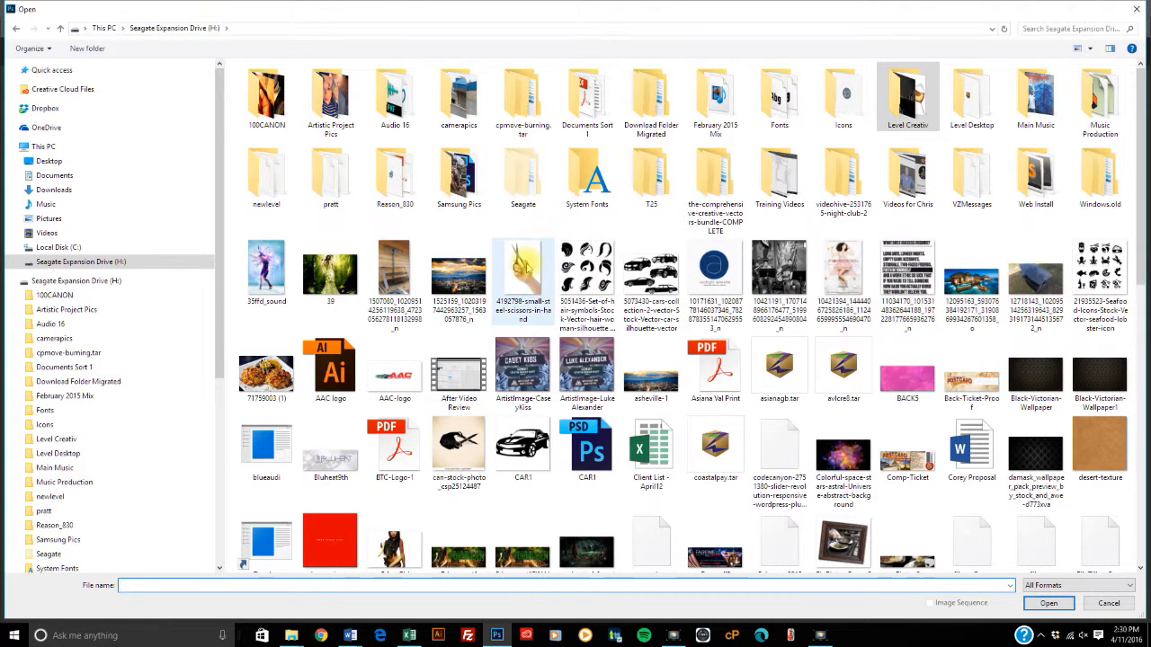
click(395, 270)
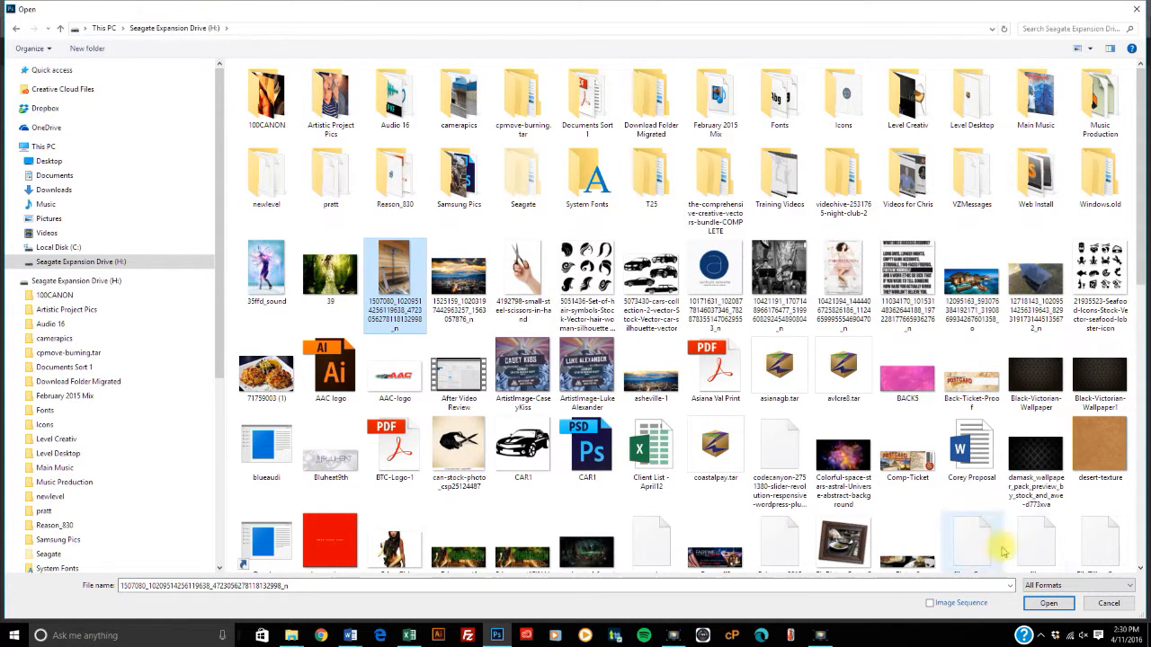
click(1047, 602)
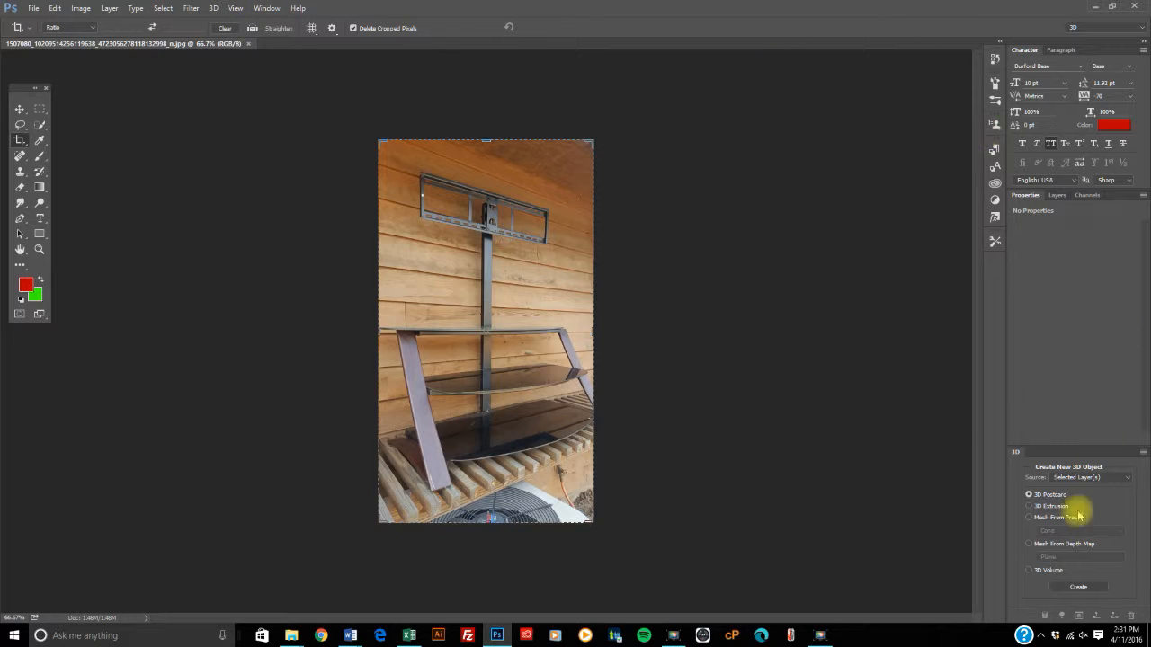
- Display the photo's layer list and check where the layer display is switched on
click(1056, 196)
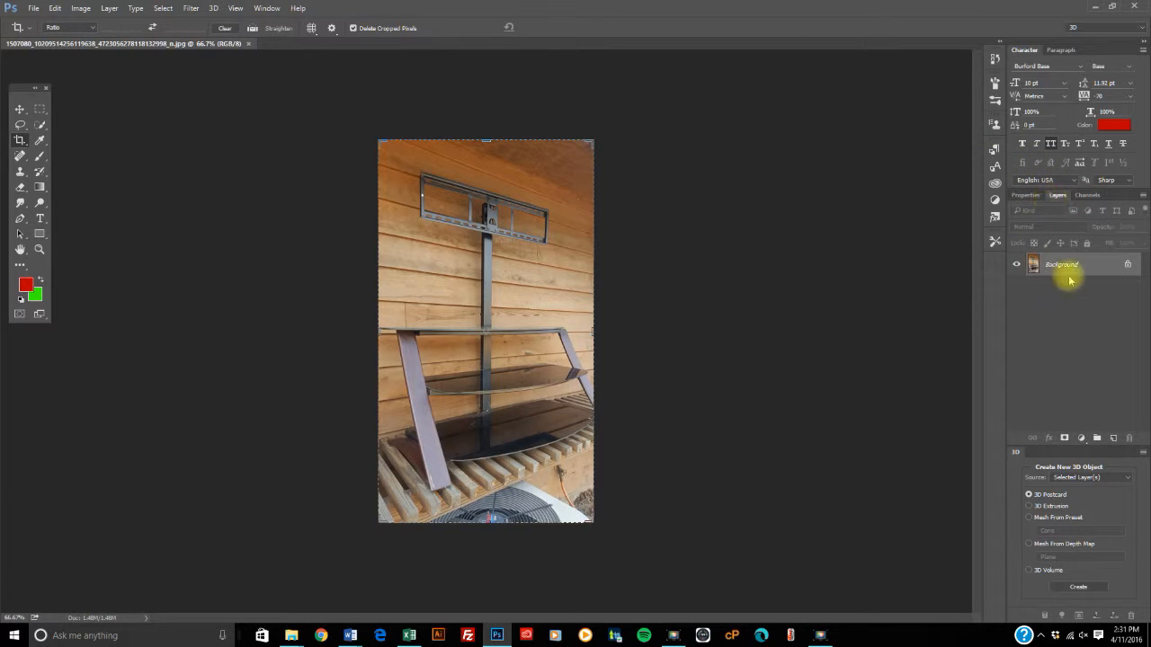
click(267, 8)
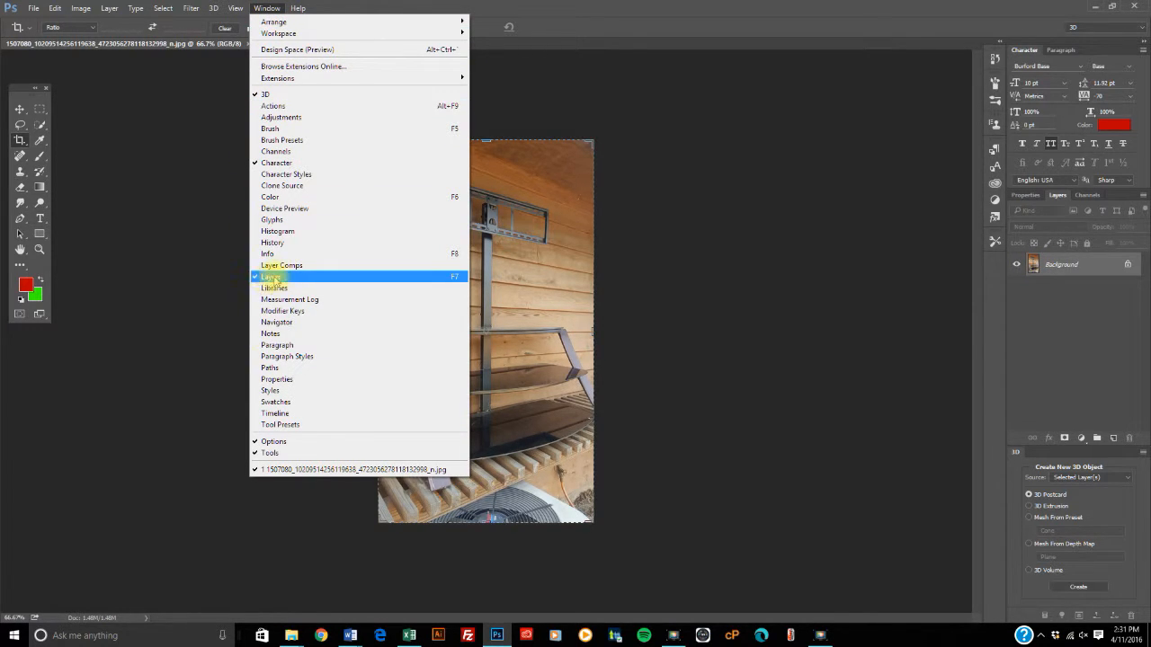
click(734, 266)
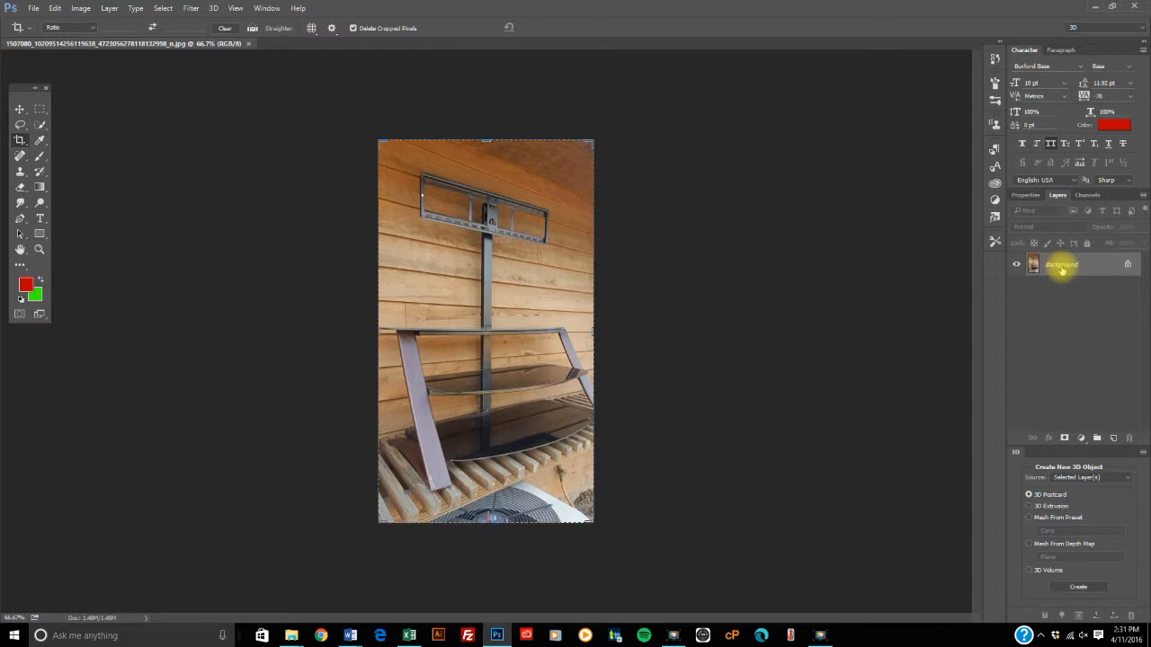
- Set up the Eraser tool with a hard round brush and reduce its size to 100 px
right_click(22, 192)
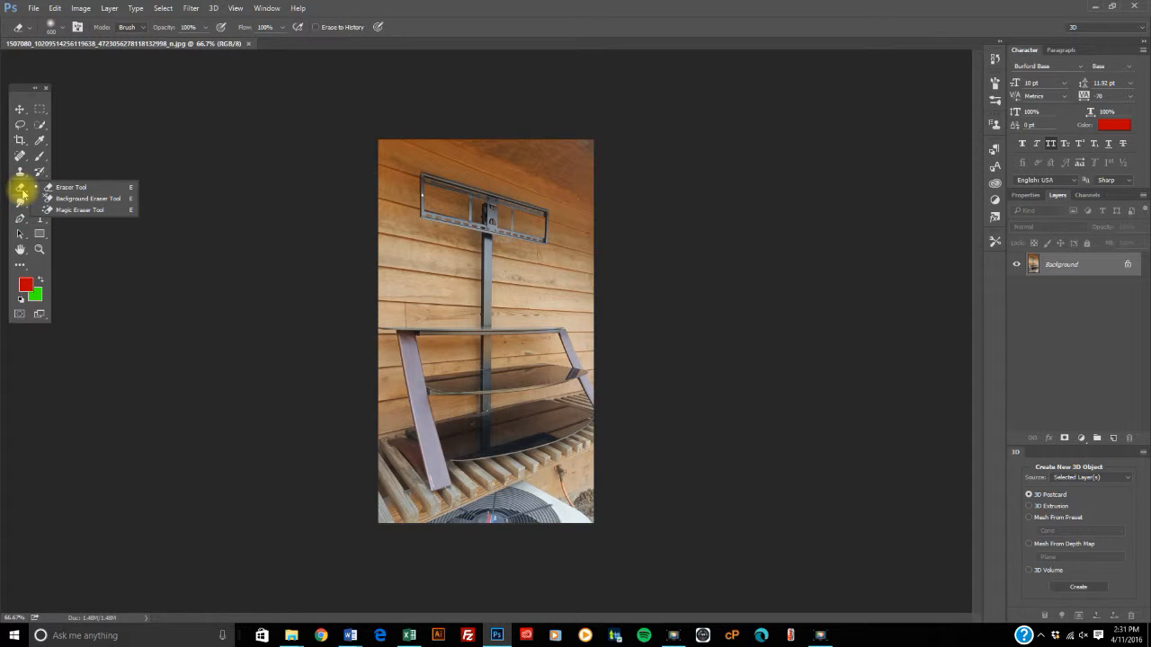
click(67, 188)
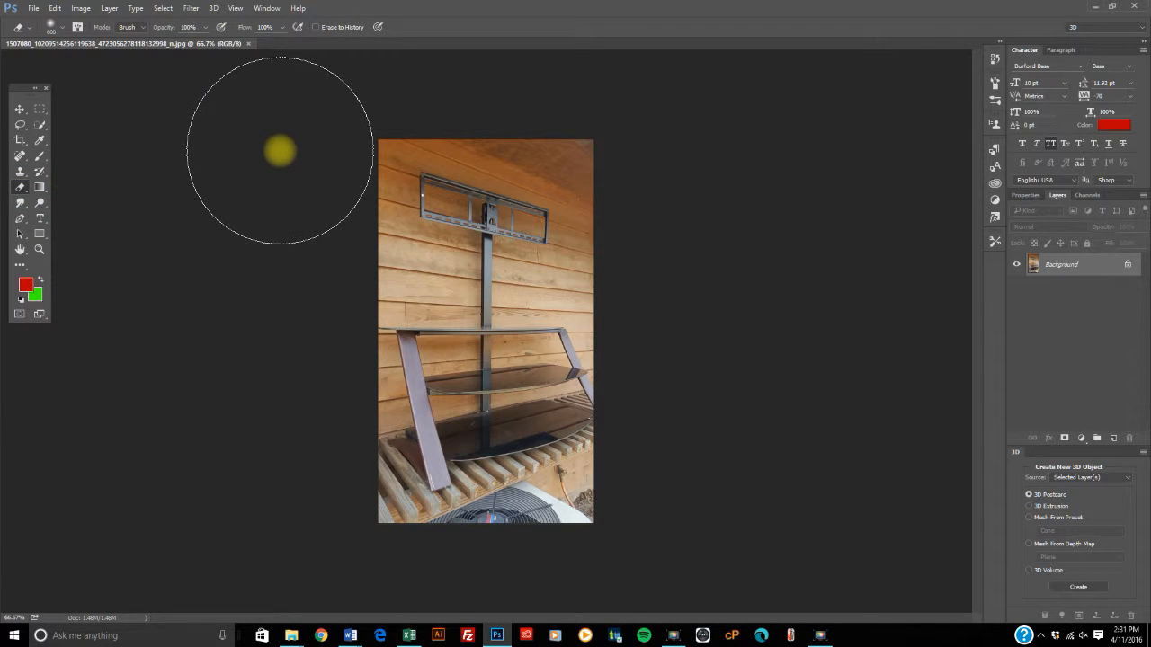
click(52, 27)
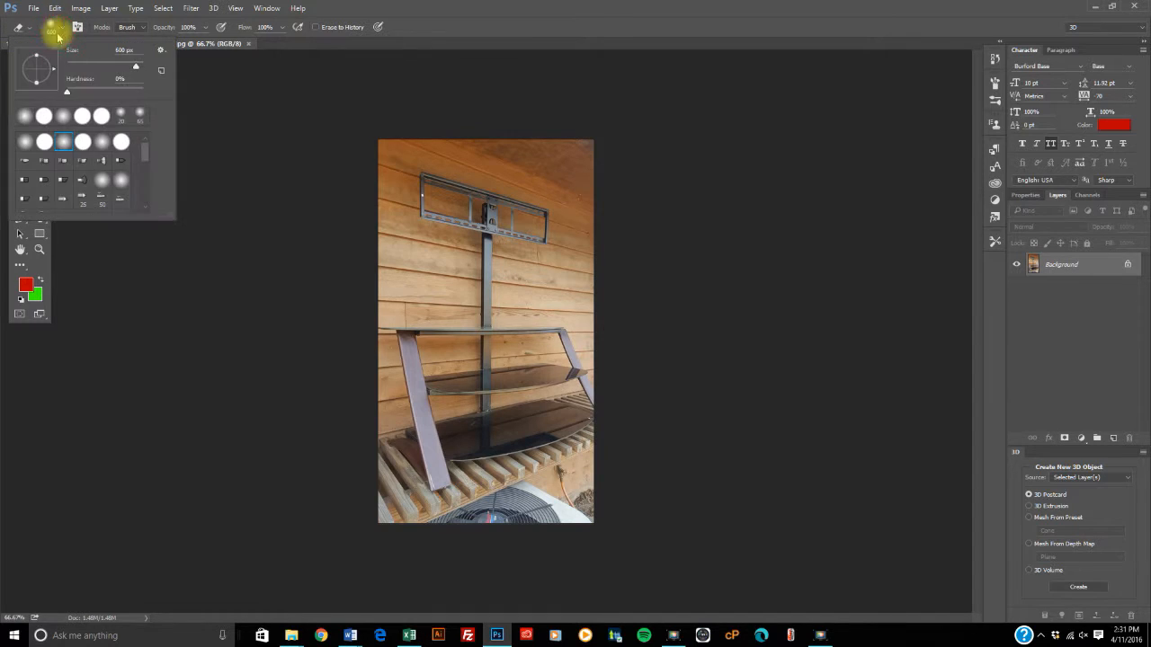
double_click(80, 116)
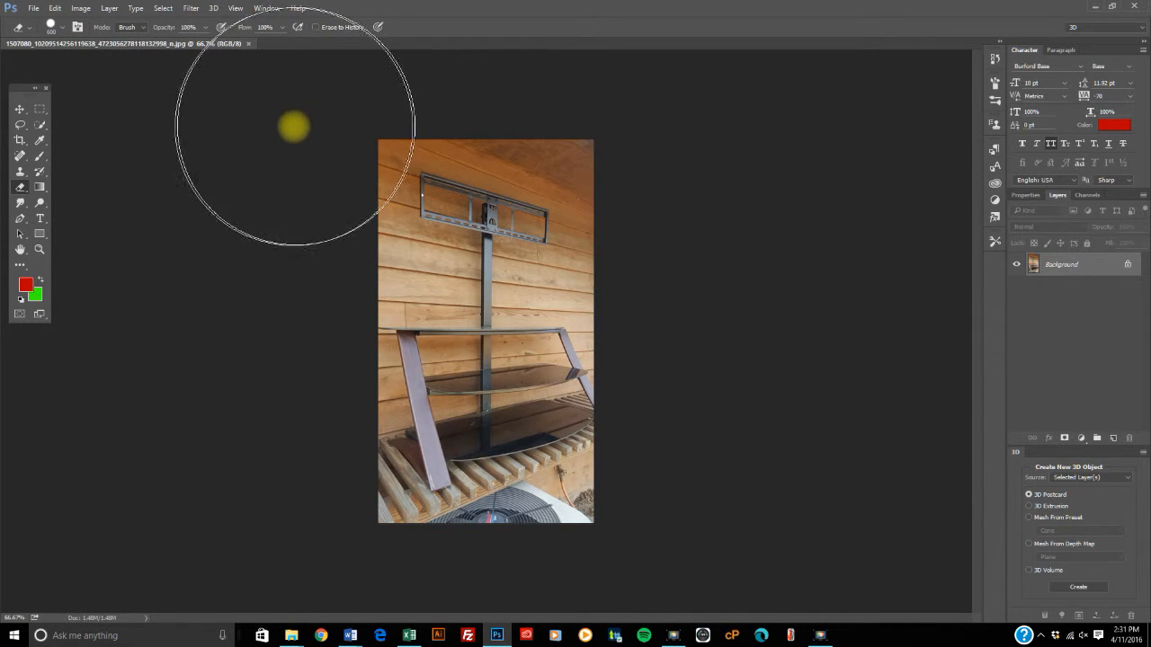
key(bracketleft)
key(bracketleft)
key(bracketleft)
key(bracketleft)
key(bracketleft)
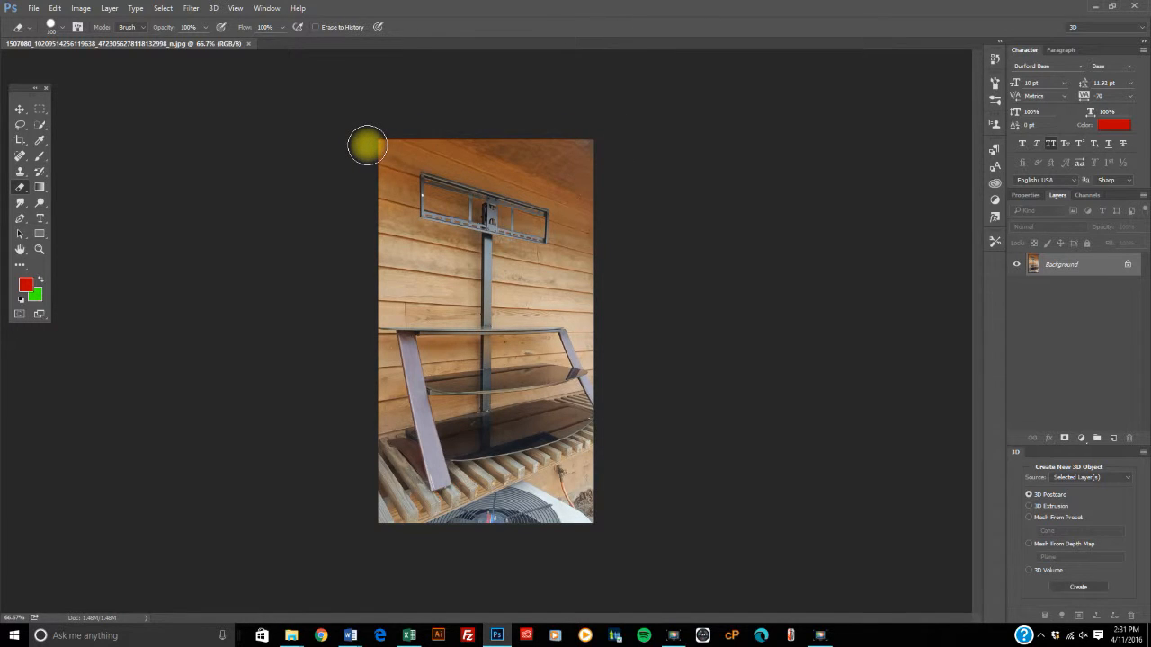
- Erase a horizontal strip across the photo's upper edge on the locked Background, and undo the stroke
drag(367, 145, 612, 145)
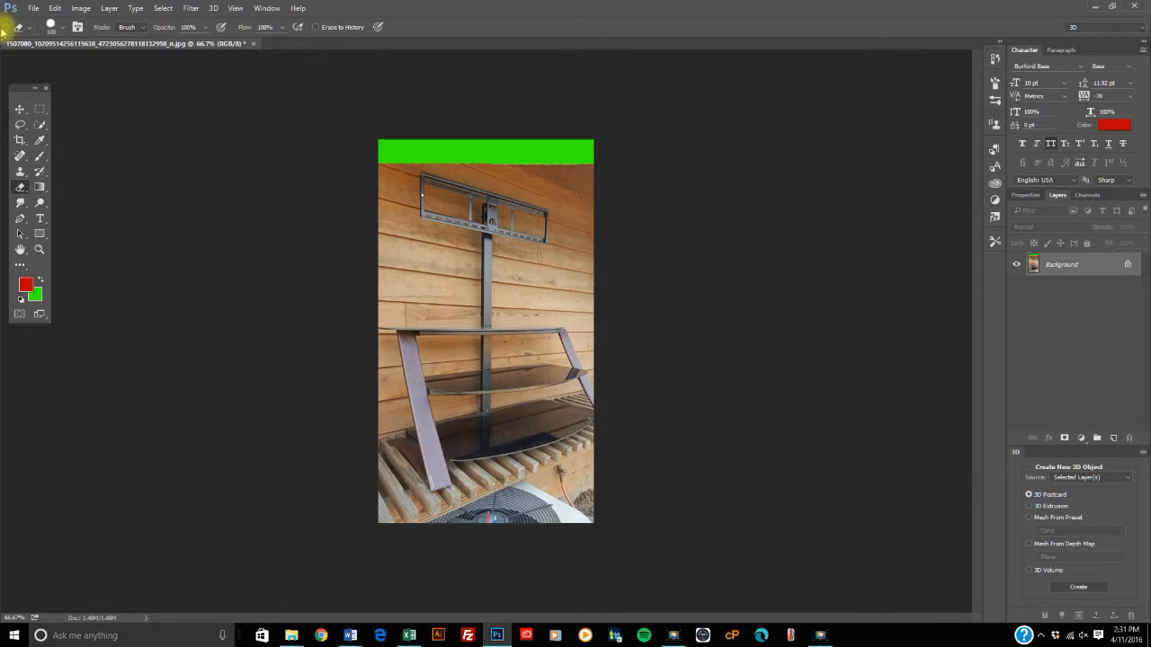
click(55, 8)
click(53, 20)
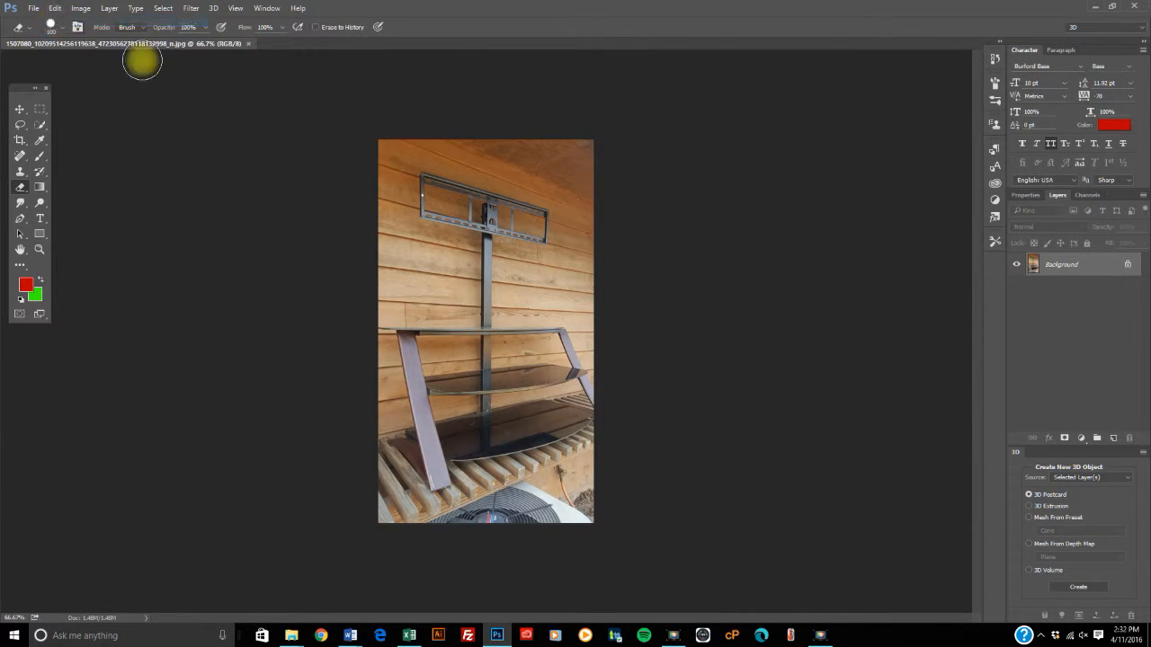
- Select a full-width rectangular strip along the upper edge of the photo with the Rectangular Marquee tool
click(43, 113)
drag(380, 136, 593, 170)
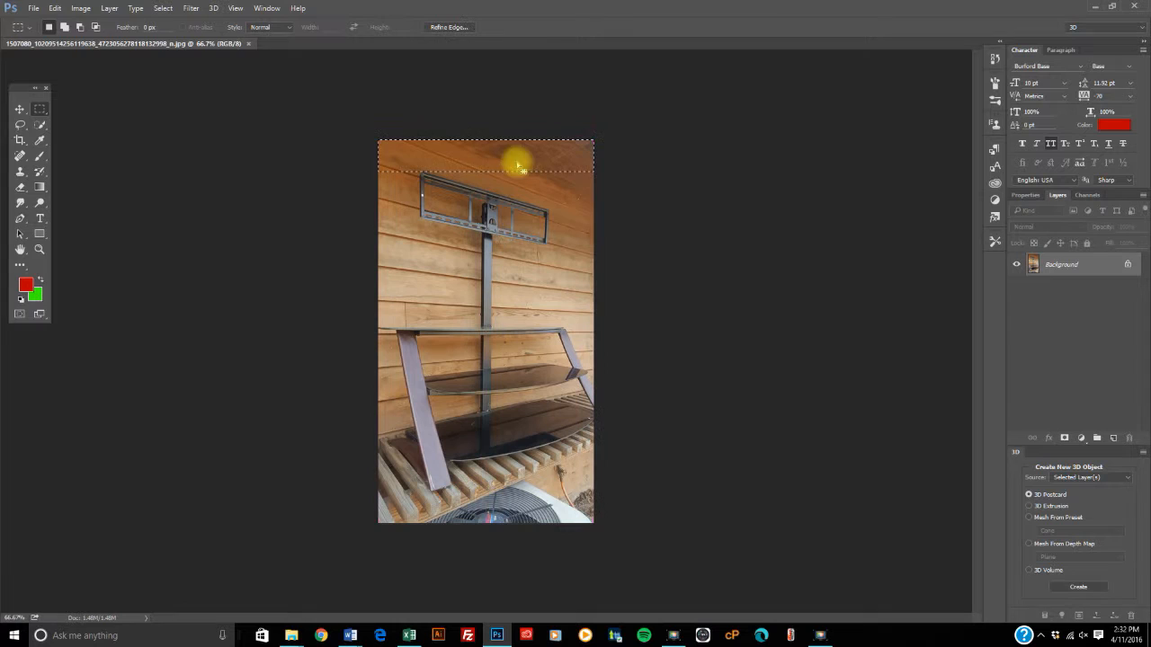
- Cut the selected strip from the locked Background, and undo the cut
click(55, 8)
click(65, 77)
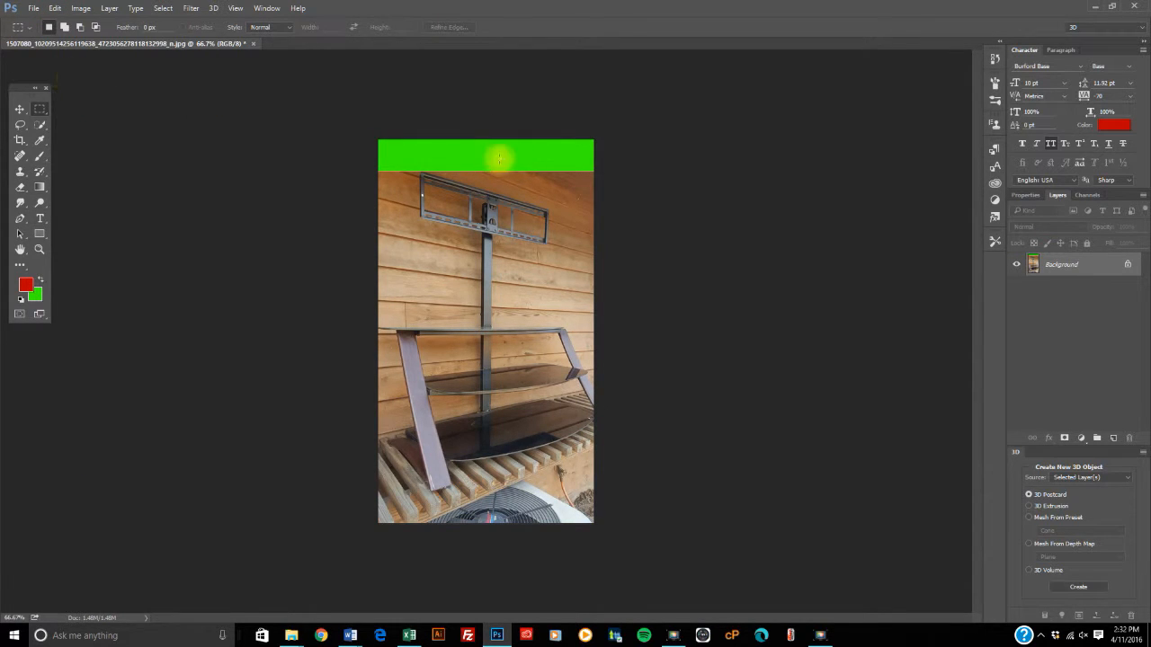
click(54, 7)
click(60, 43)
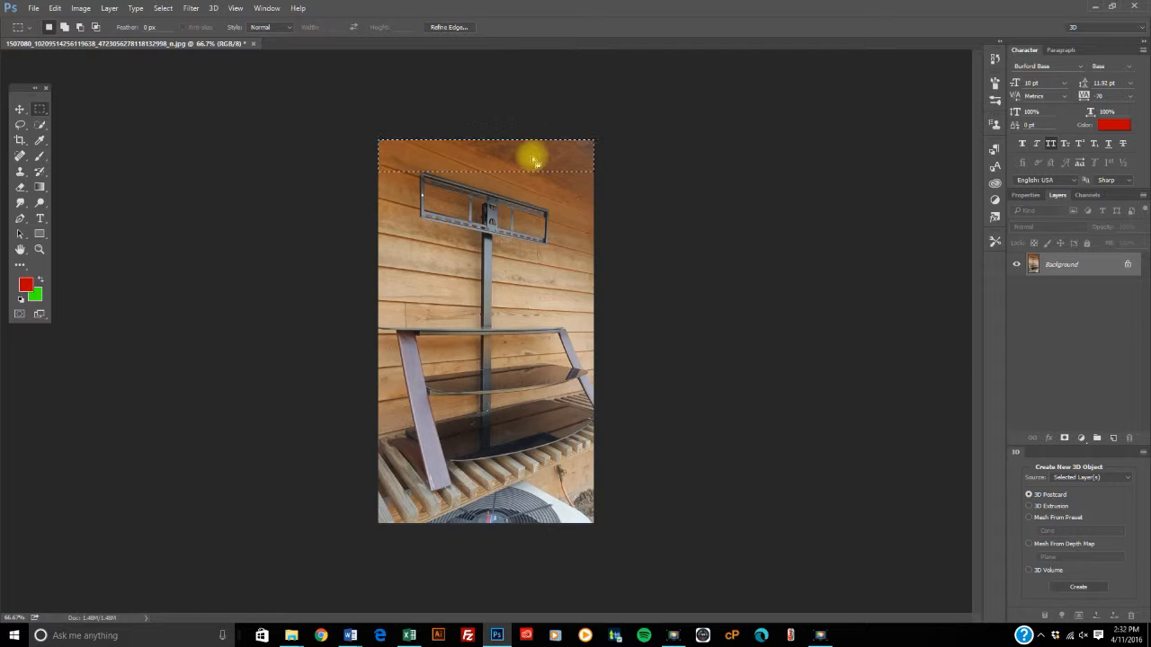
- Convert the Background into a regular layer and rename it Picture
right_click(1063, 262)
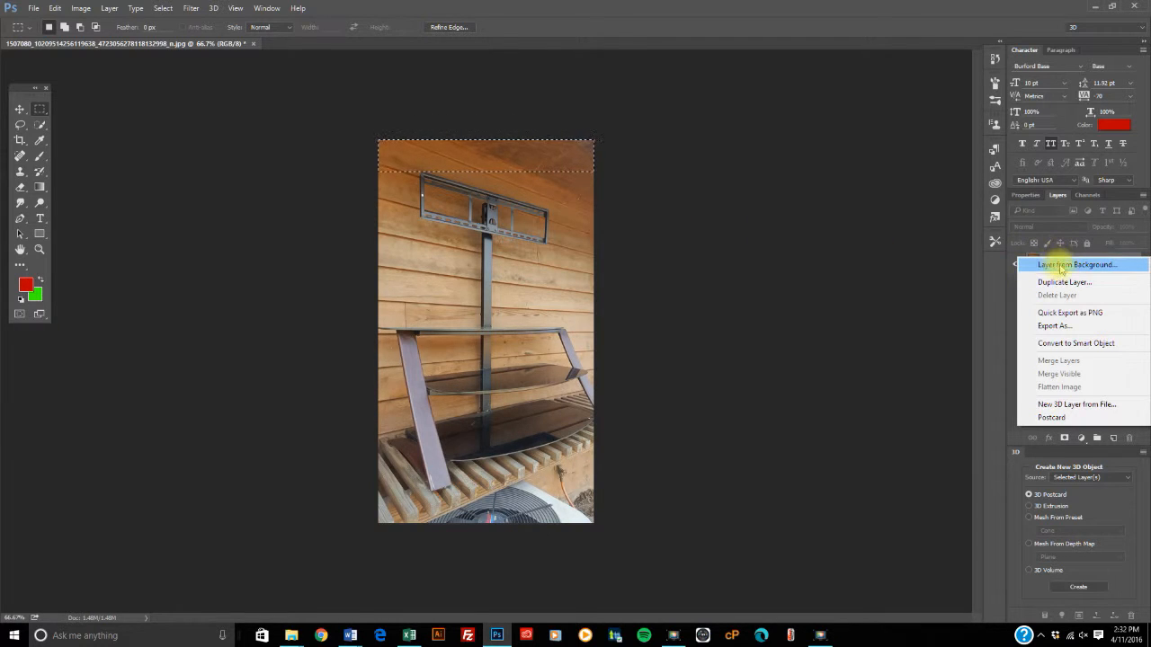
click(941, 266)
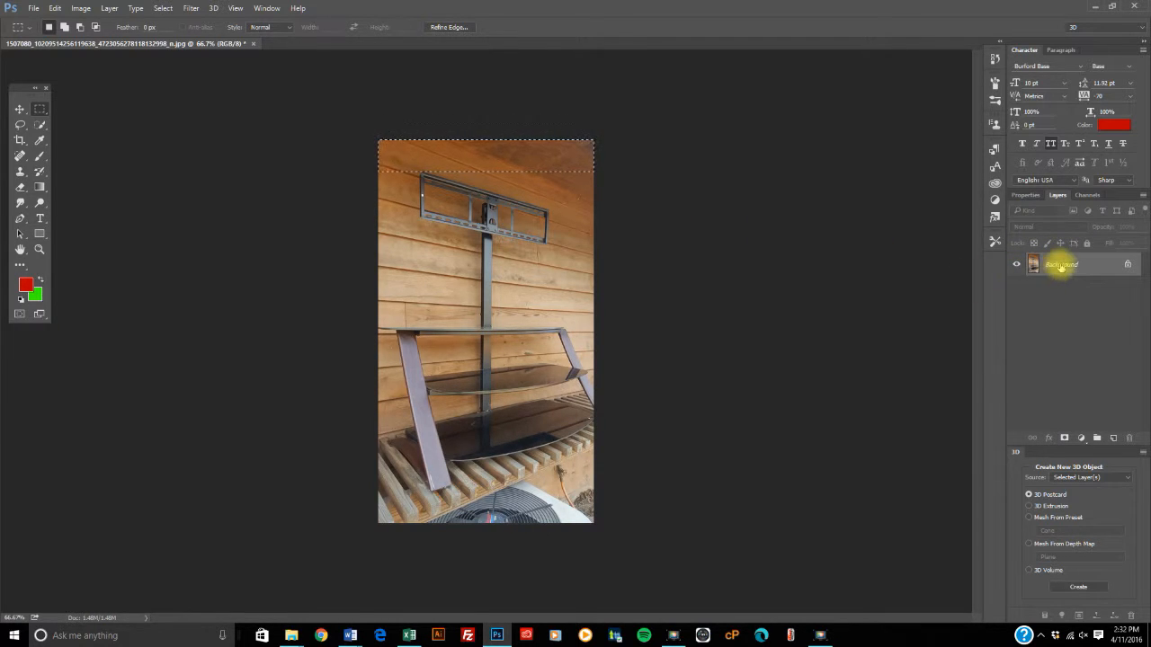
right_click(1061, 265)
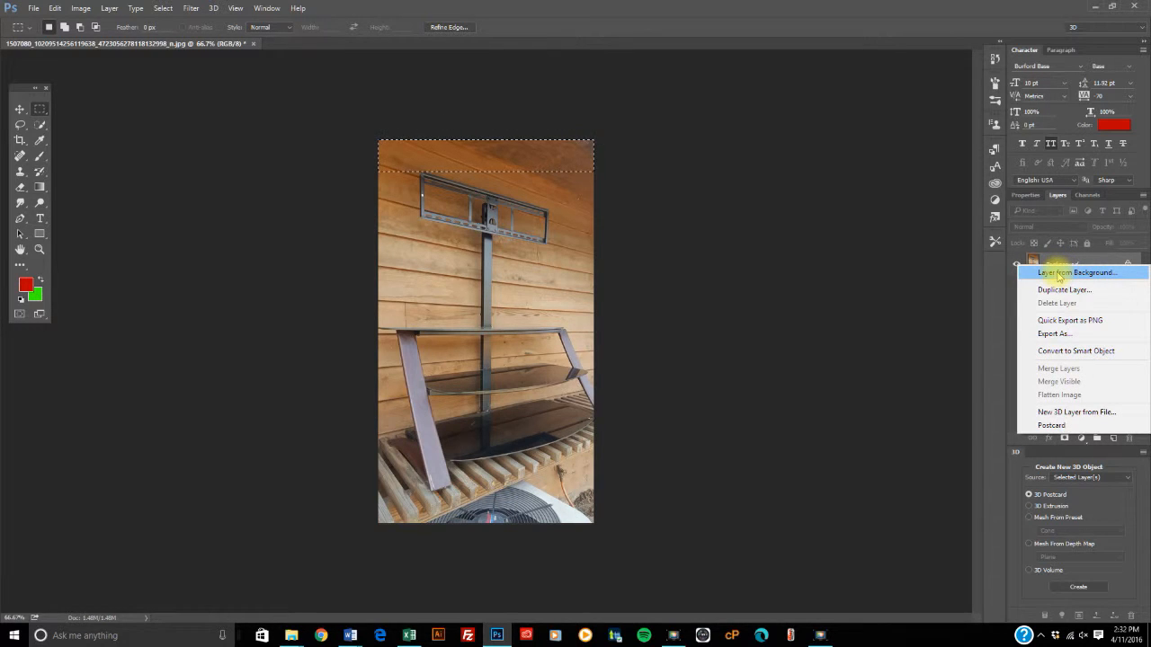
click(893, 264)
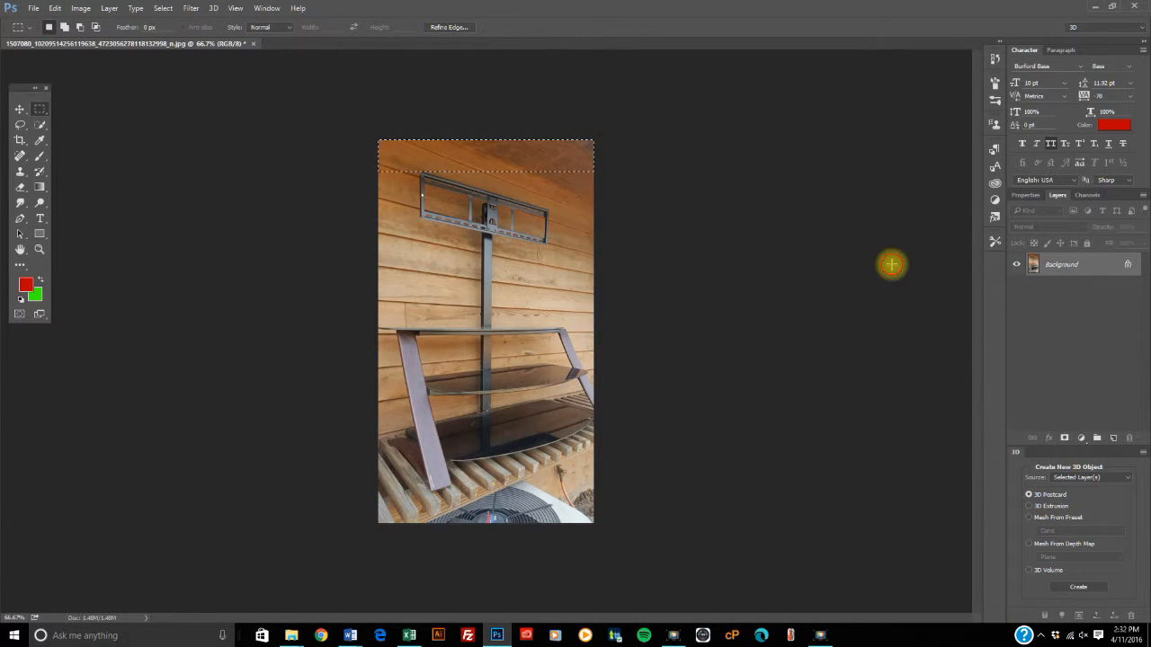
right_click(1065, 266)
click(1061, 271)
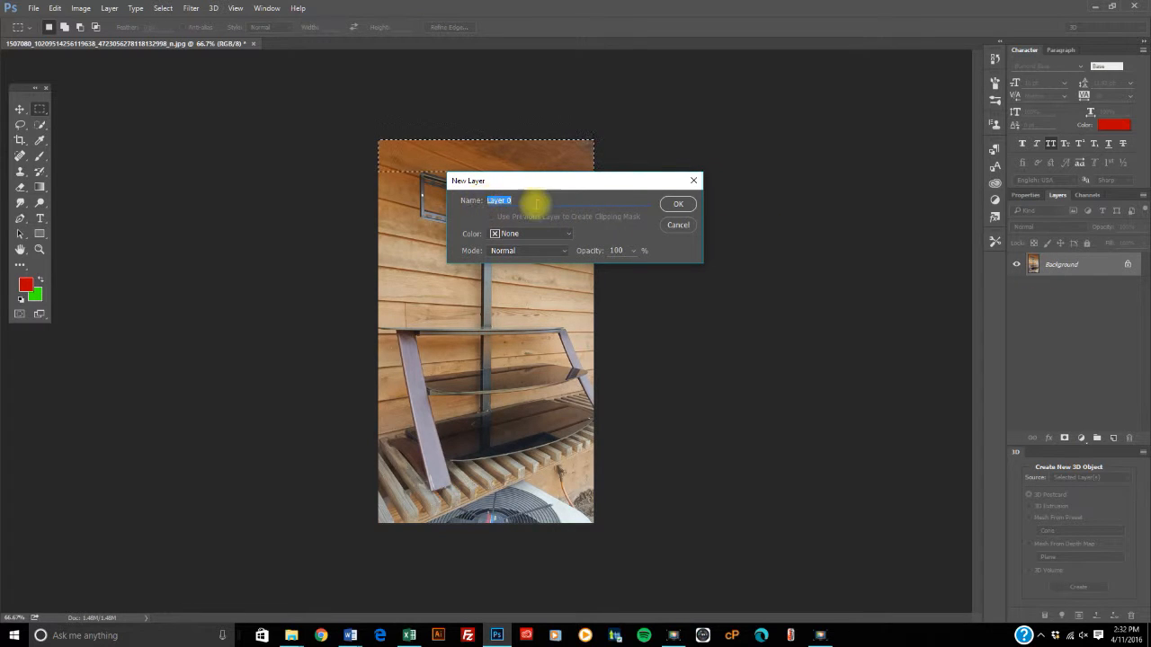
click(676, 205)
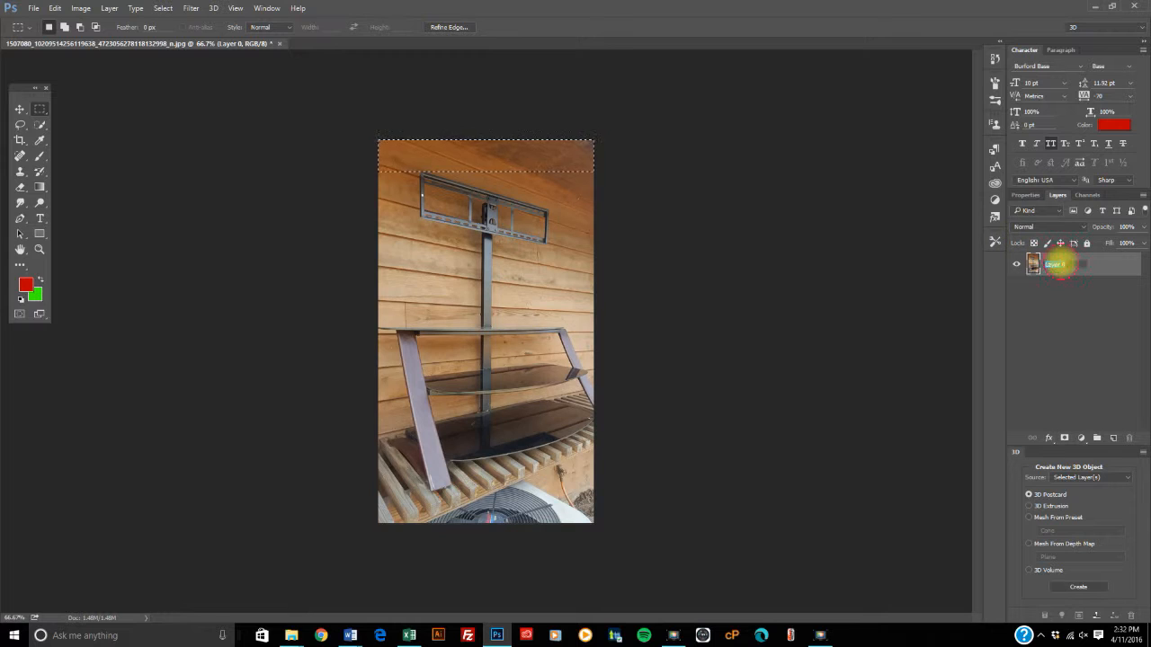
double_click(1058, 264)
text(Picture)
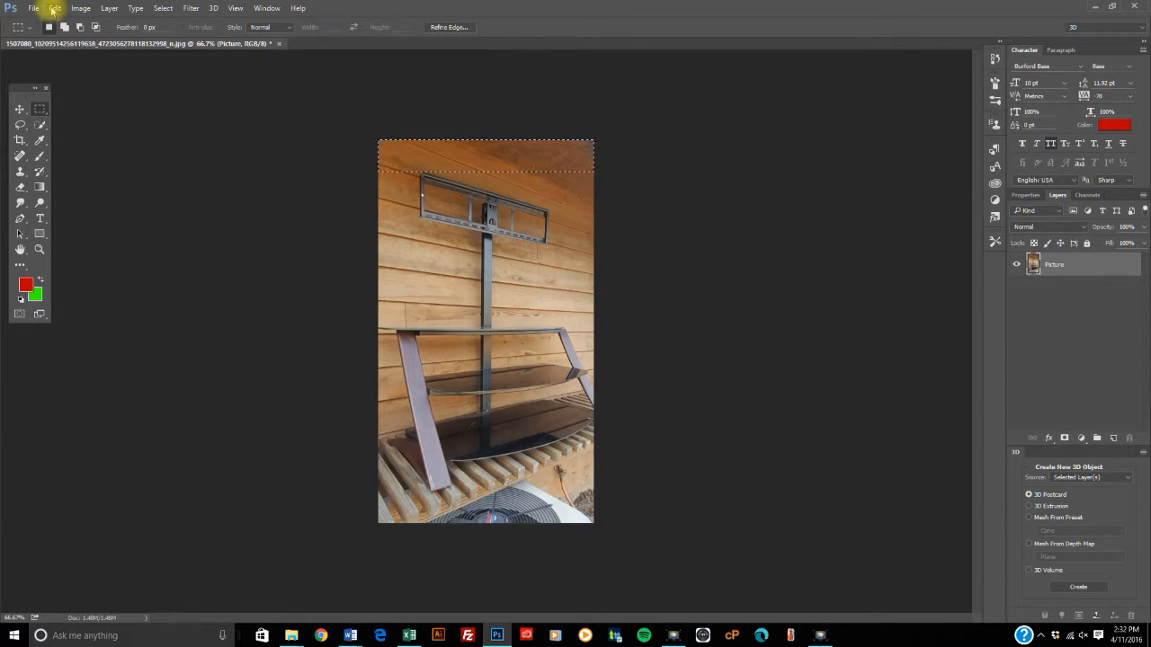
- Cut the selected strip from the Picture layer and erase broad strokes across the middle of the photo
click(54, 8)
click(59, 75)
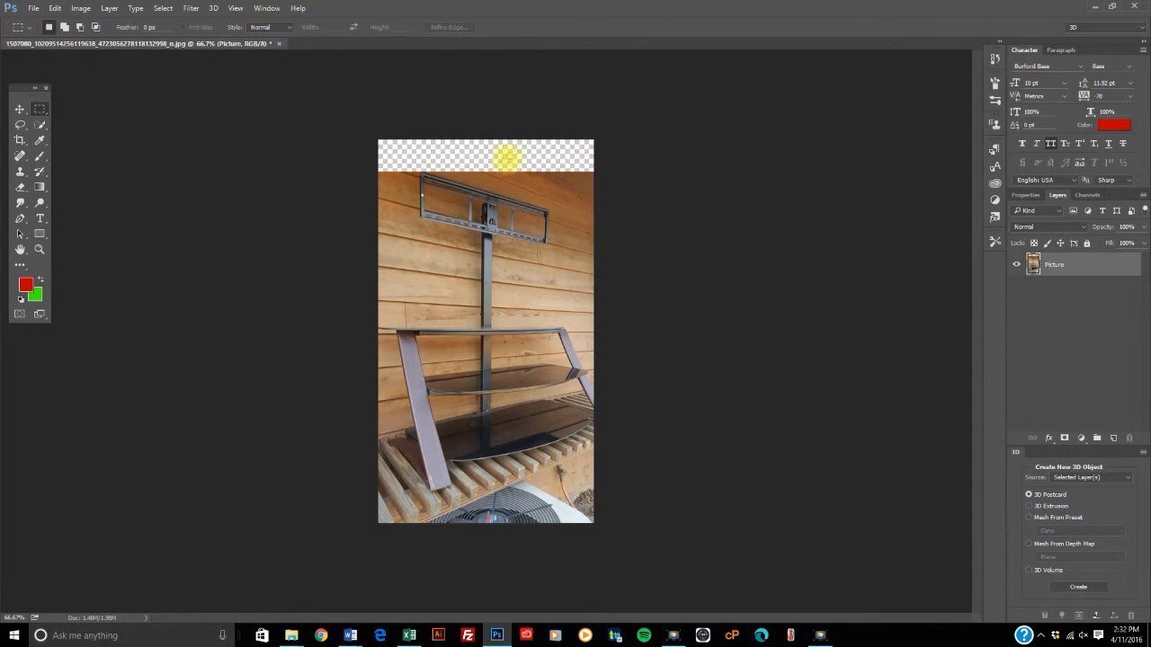
click(20, 188)
mouse_move(385, 305)
mouse_down()
mouse_move(639, 311)
mouse_move(637, 323)
mouse_move(346, 359)
mouse_move(698, 421)
mouse_up()
drag(376, 420, 456, 439)
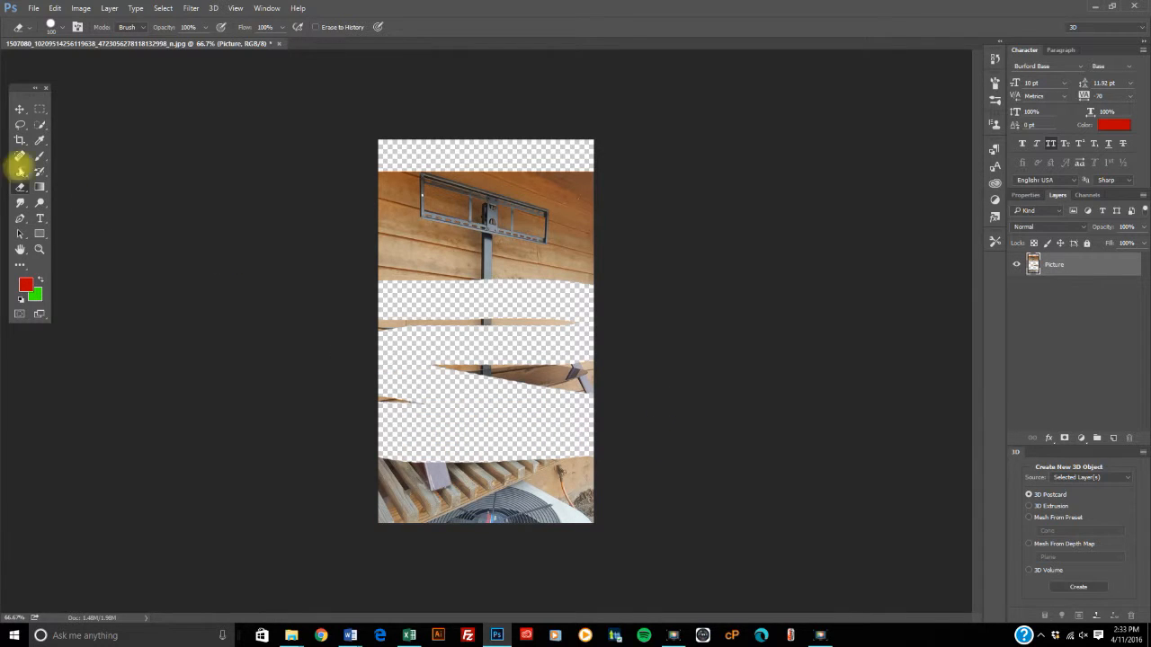
- Undo the eraser strokes and the cut on the Picture layer, and return to the Rectangular Marquee tool
click(56, 9)
click(79, 44)
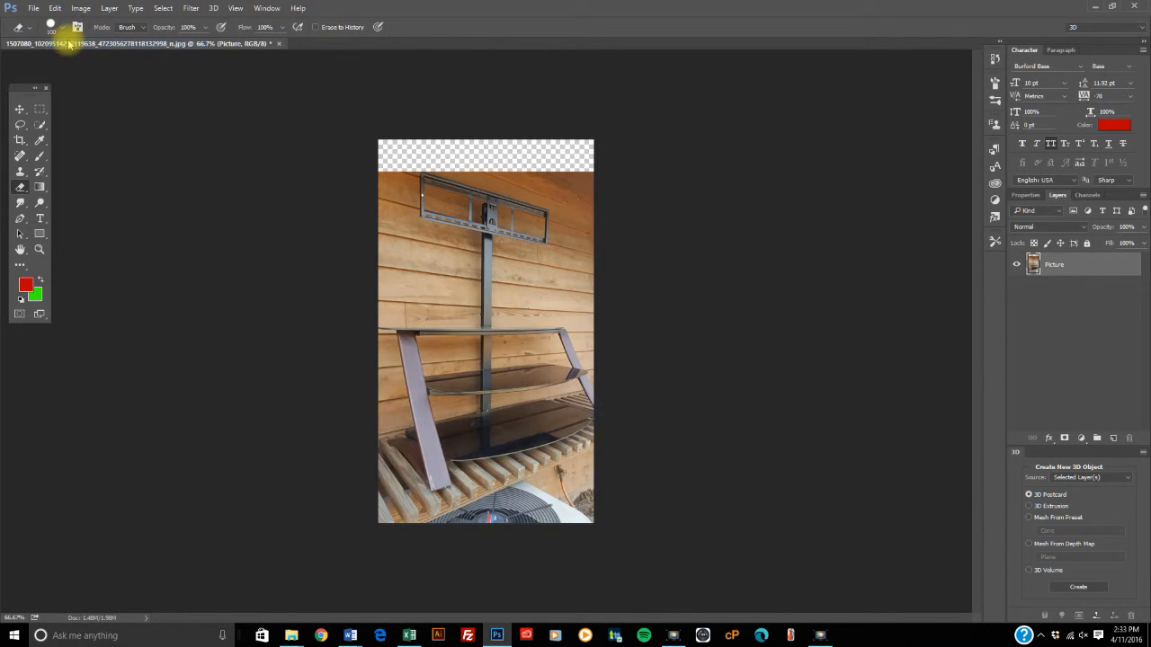
click(55, 8)
click(79, 44)
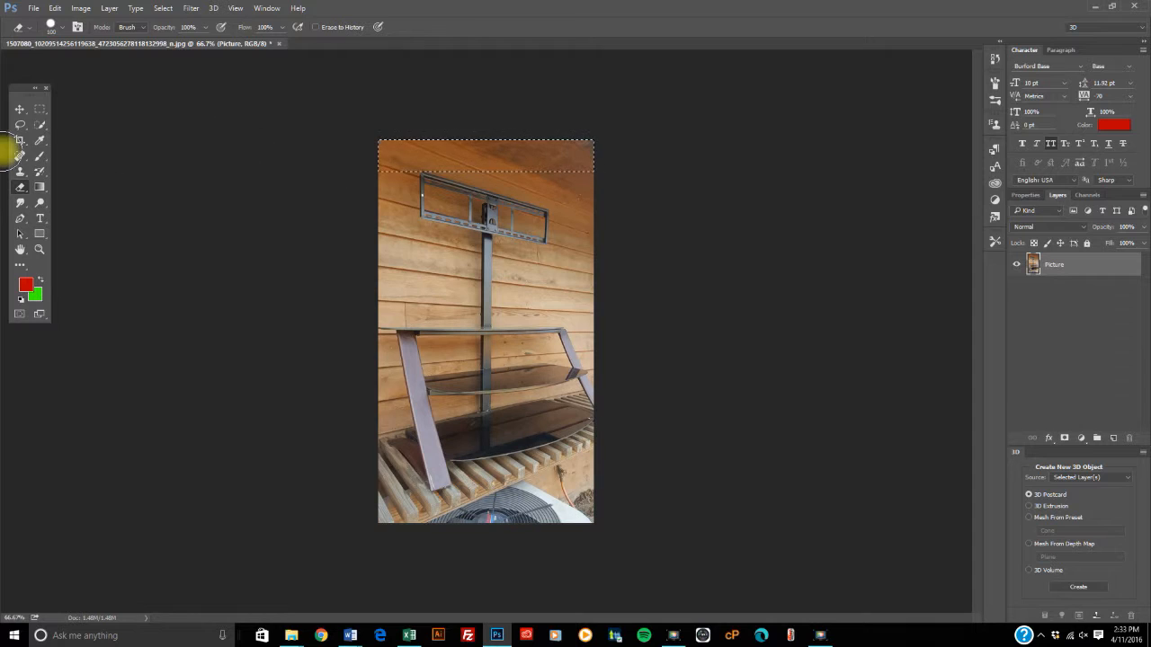
click(39, 109)
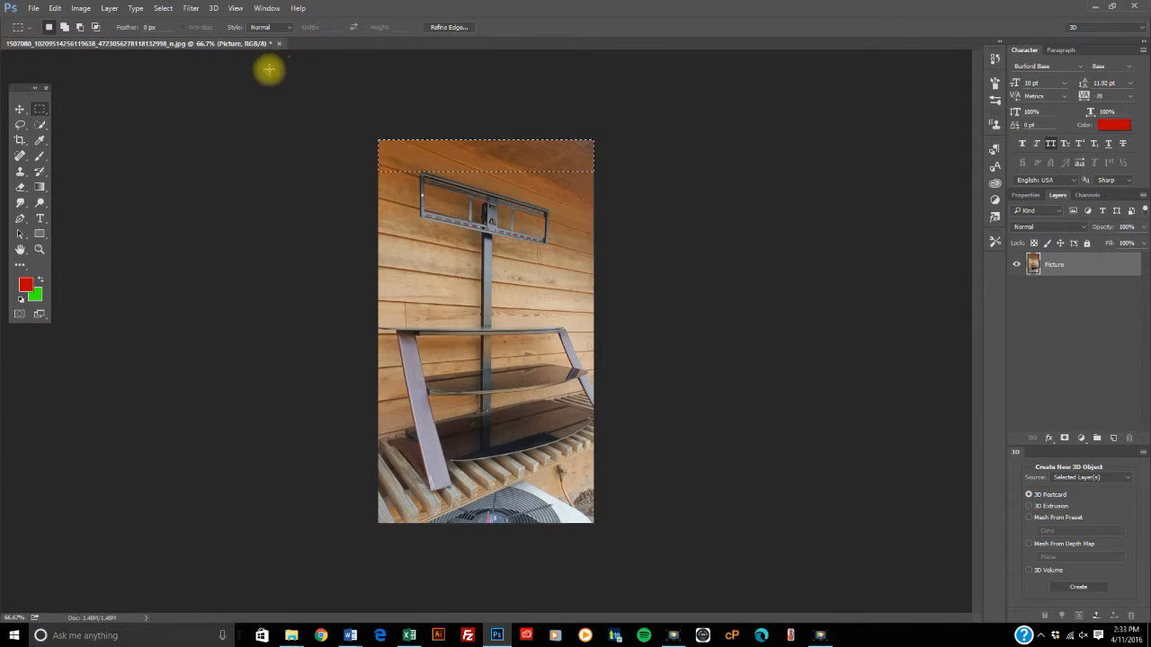
- Clear the rectangular selection and crop narrow strips off the photo's upper and lower edges
drag(268, 72, 356, 151)
click(514, 230)
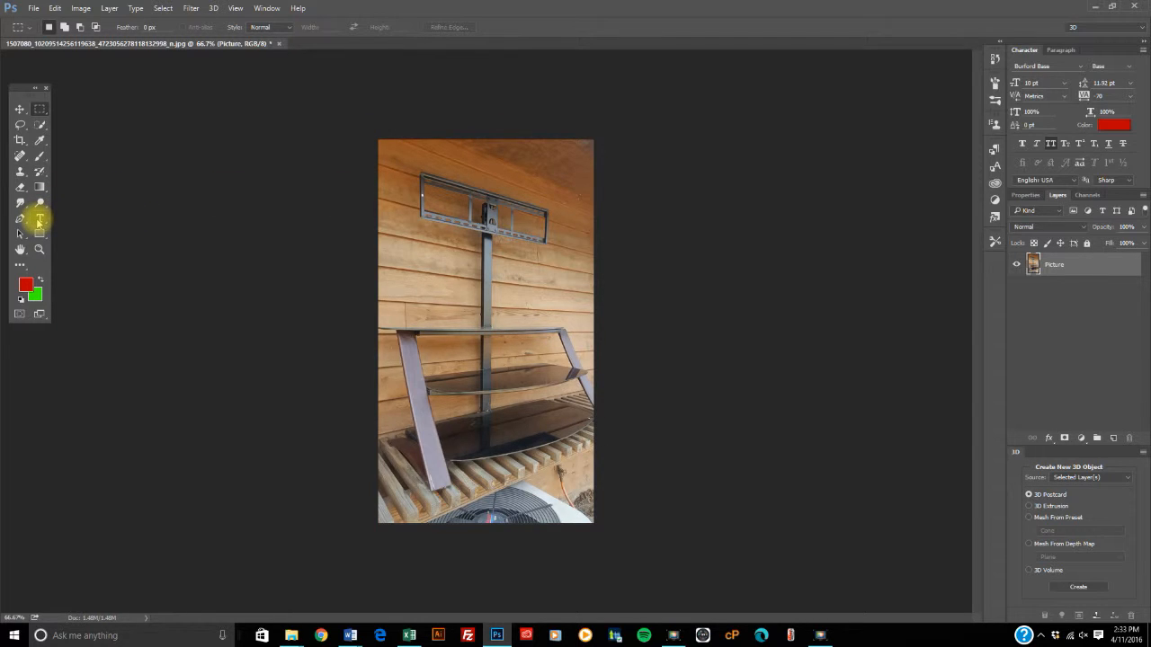
click(19, 139)
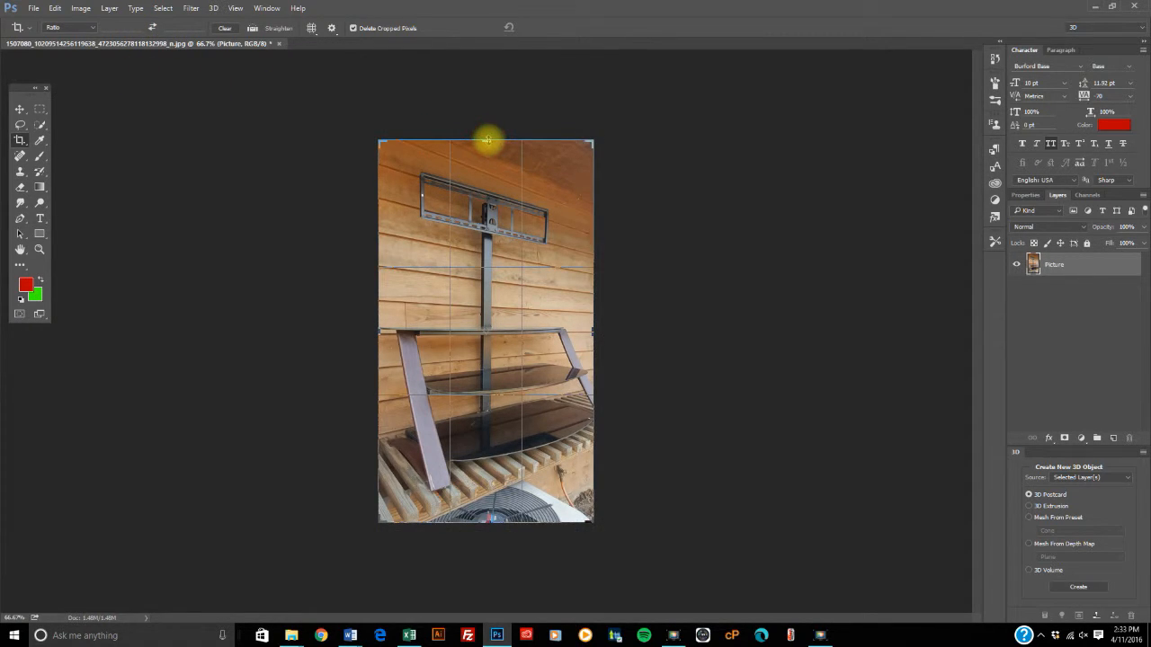
drag(487, 140, 488, 153)
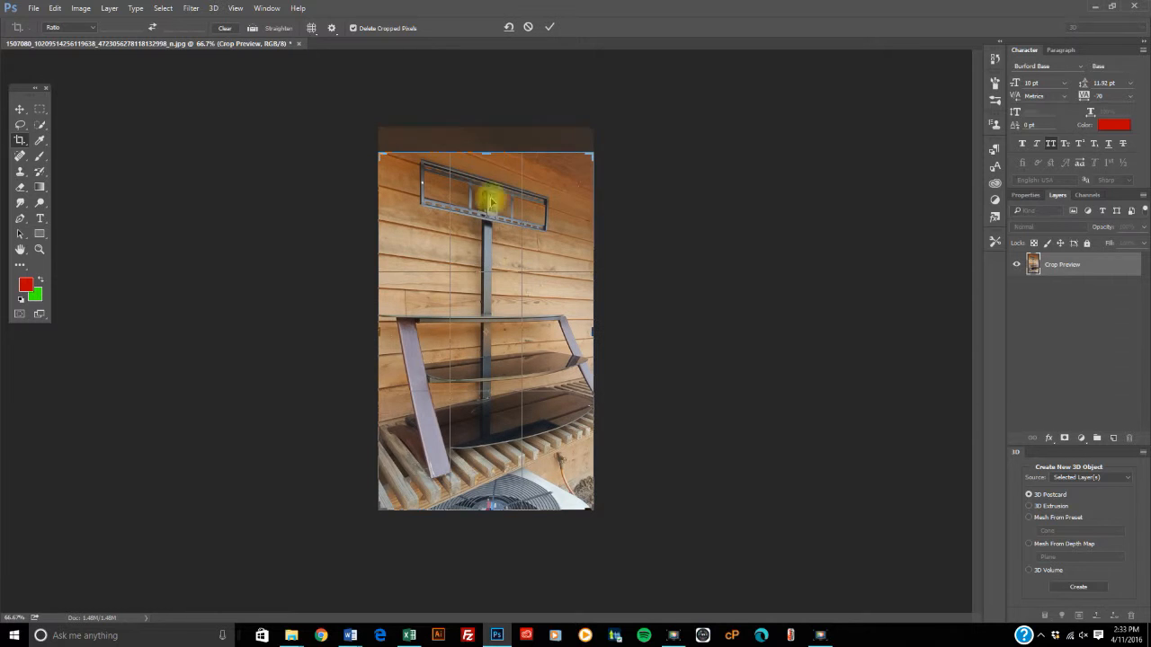
drag(490, 510, 489, 498)
double_click(510, 396)
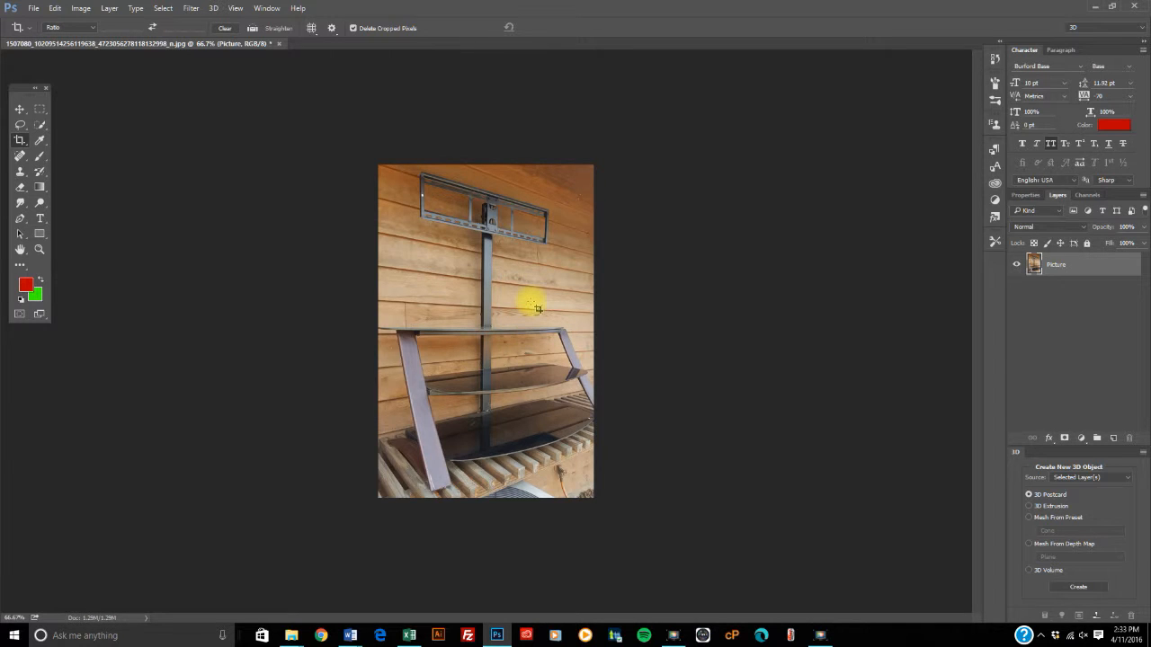
- Switch to the Move tool and try selecting, slightly shifting and deselecting the cropped Picture layer on the canvas
click(21, 109)
mouse_move(442, 231)
mouse_down()
mouse_move(488, 249)
mouse_move(522, 301)
mouse_move(416, 438)
mouse_move(234, 370)
mouse_move(470, 293)
mouse_move(473, 243)
mouse_move(453, 237)
mouse_up()
click(666, 266)
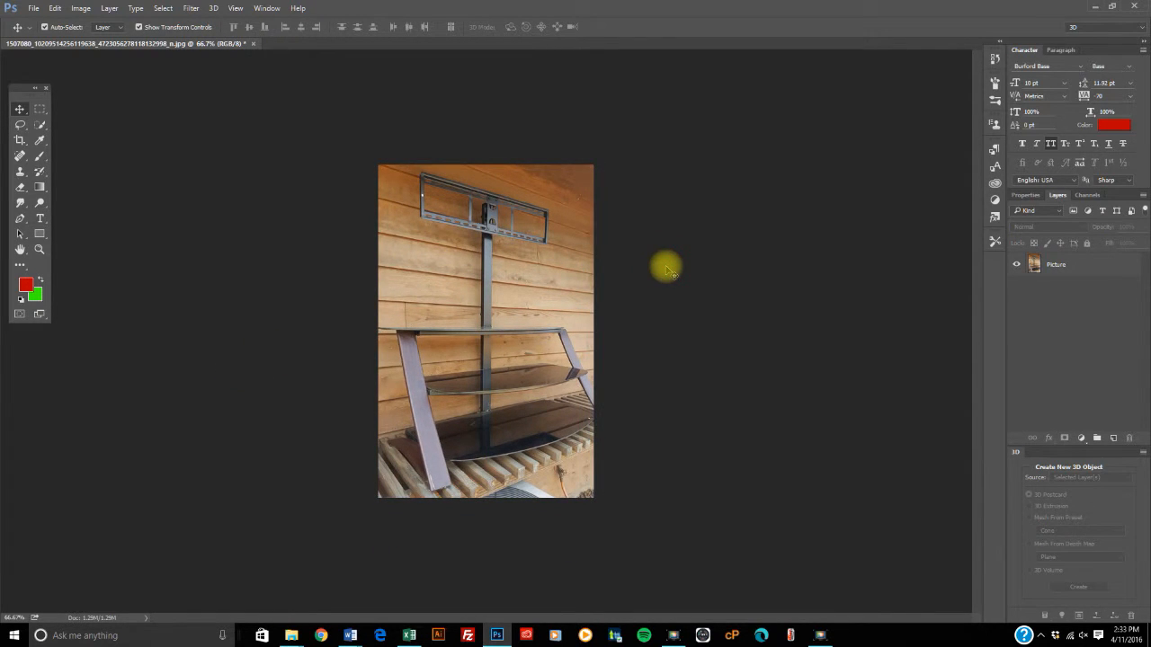
click(554, 286)
mouse_move(489, 225)
mouse_down()
mouse_move(539, 249)
mouse_move(576, 236)
mouse_move(470, 221)
mouse_move(559, 232)
mouse_move(488, 223)
mouse_up()
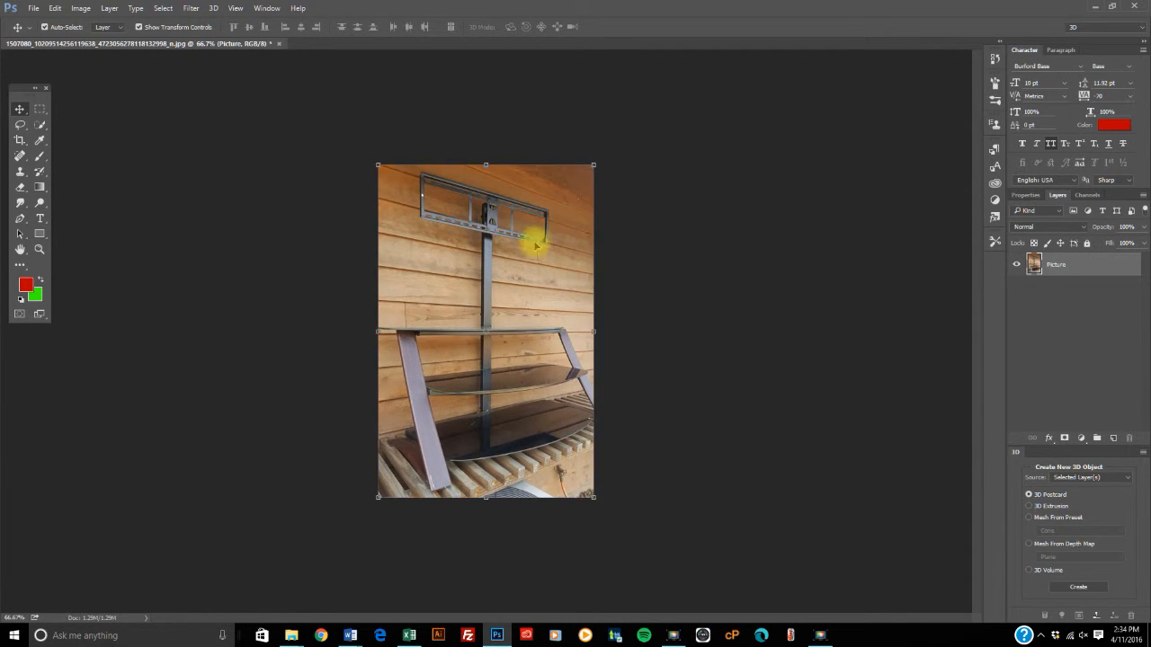
click(711, 295)
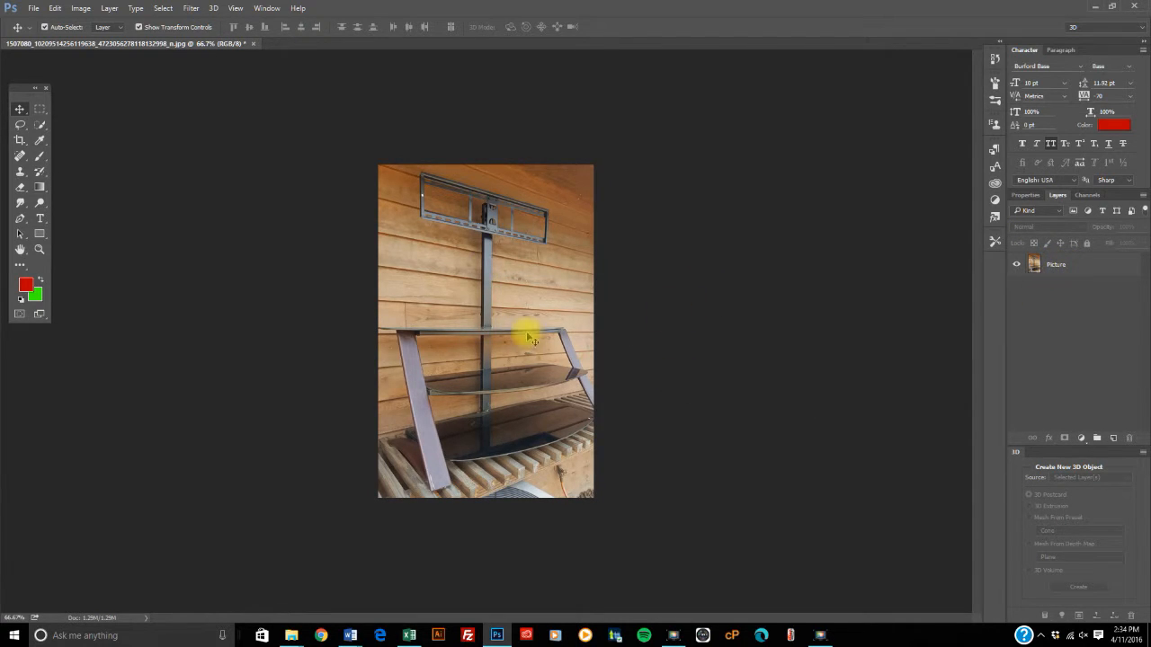
right_click(1071, 270)
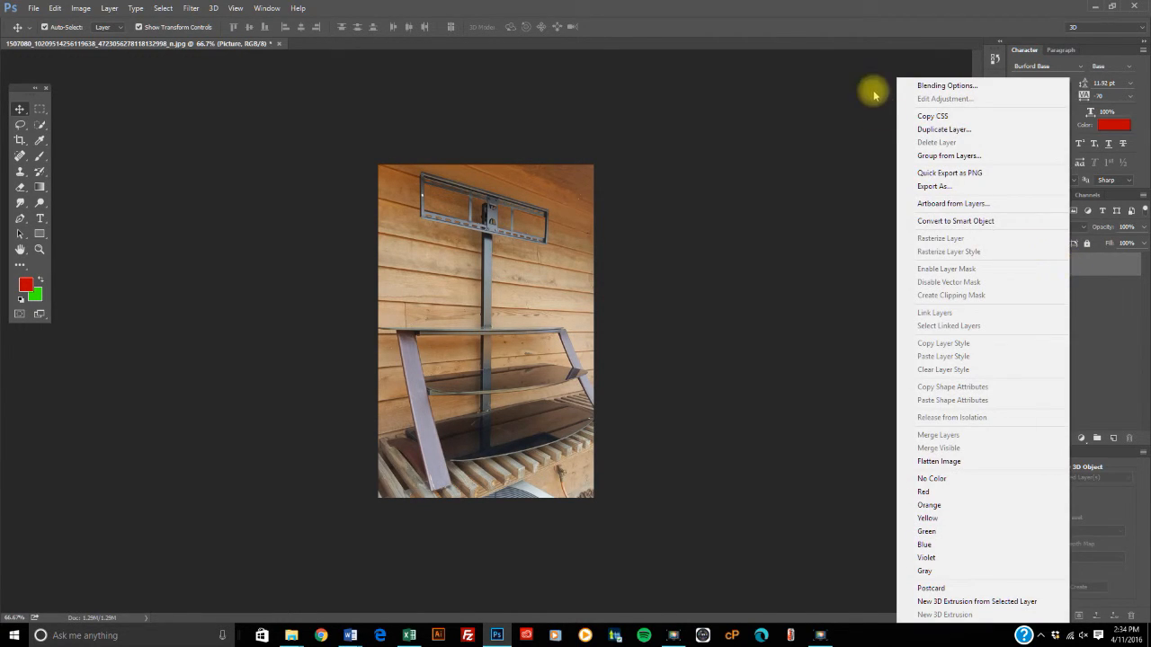
click(776, 139)
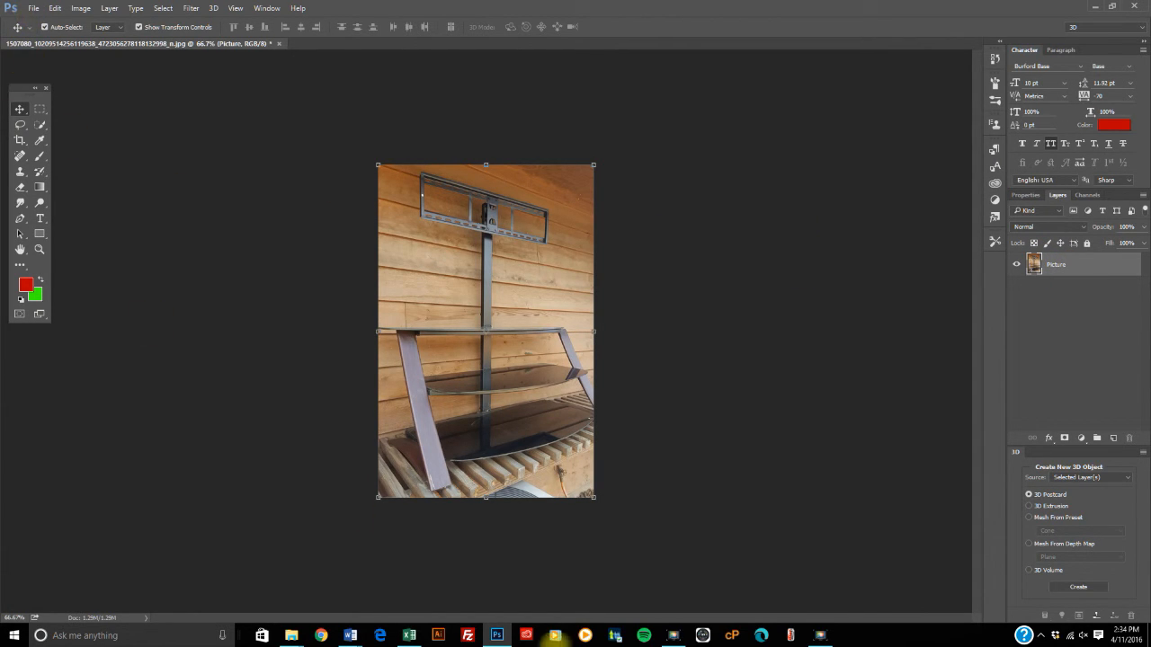
click(819, 635)
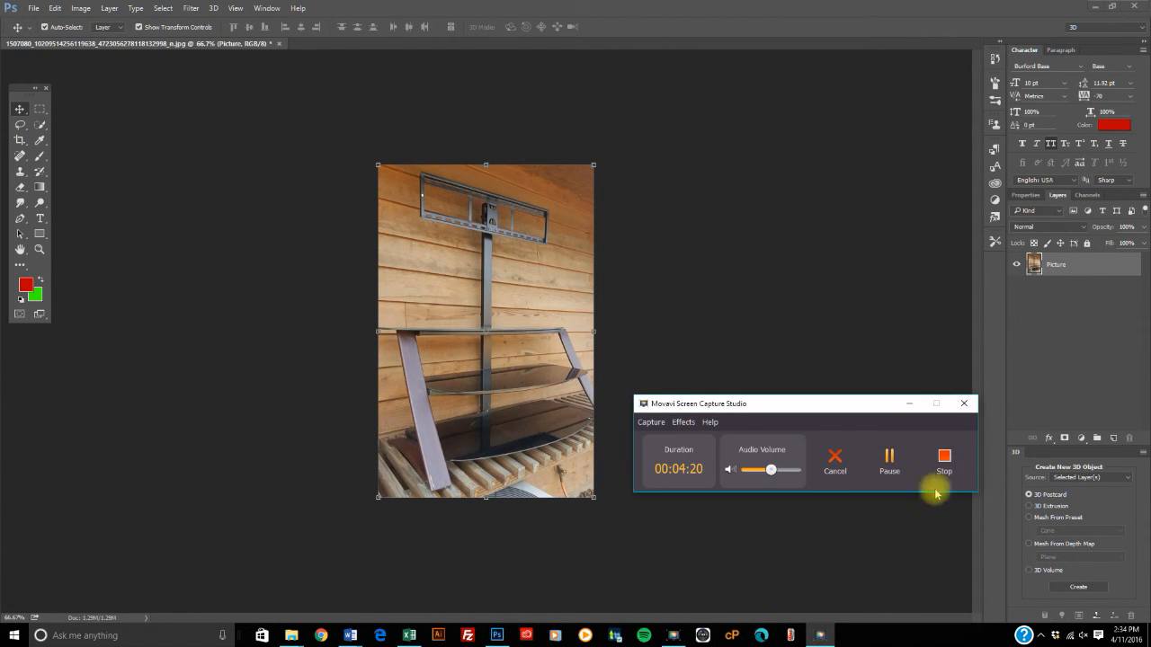